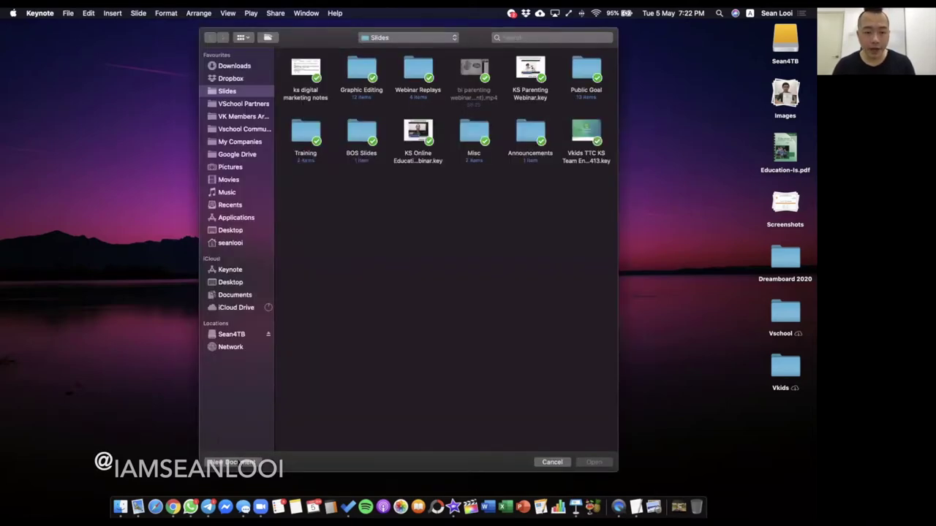
Step: Create a new presentation with the Basic White theme
left_click(239, 459)
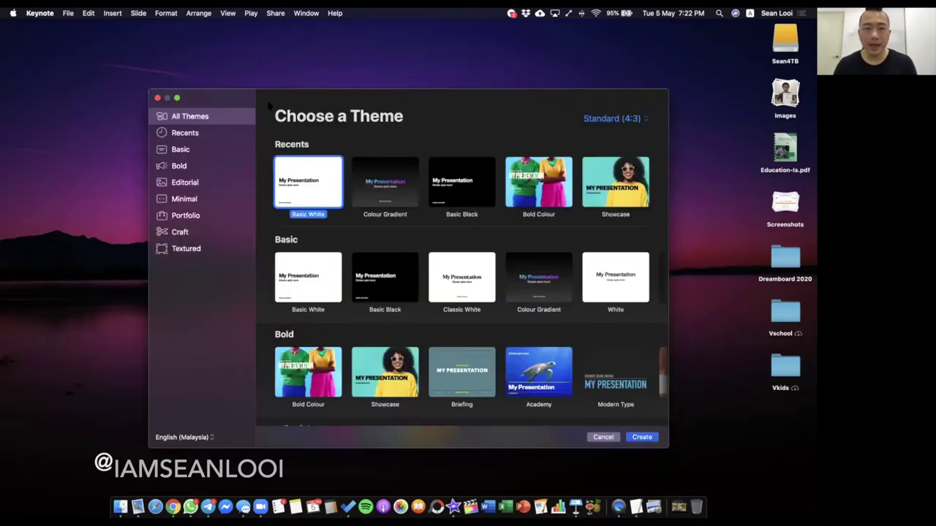
left_click_drag(258, 101, 188, 99)
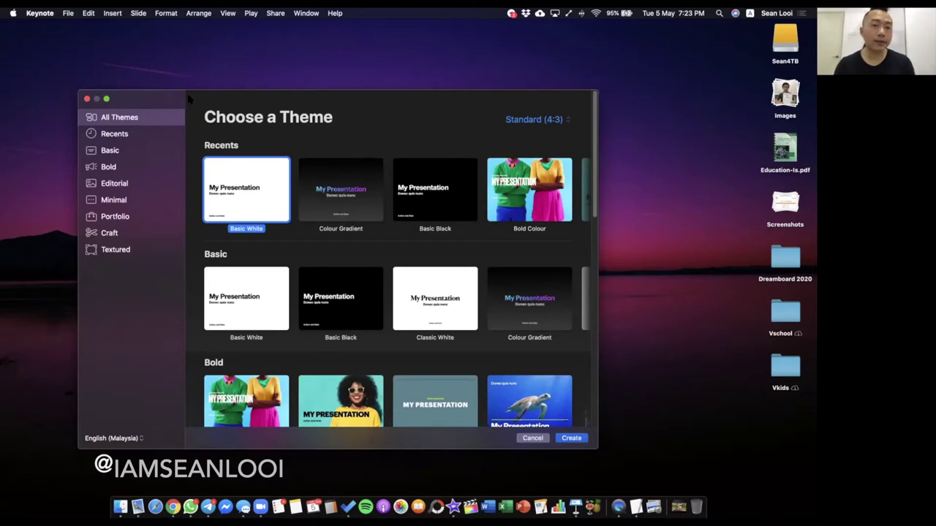
double_click(223, 187)
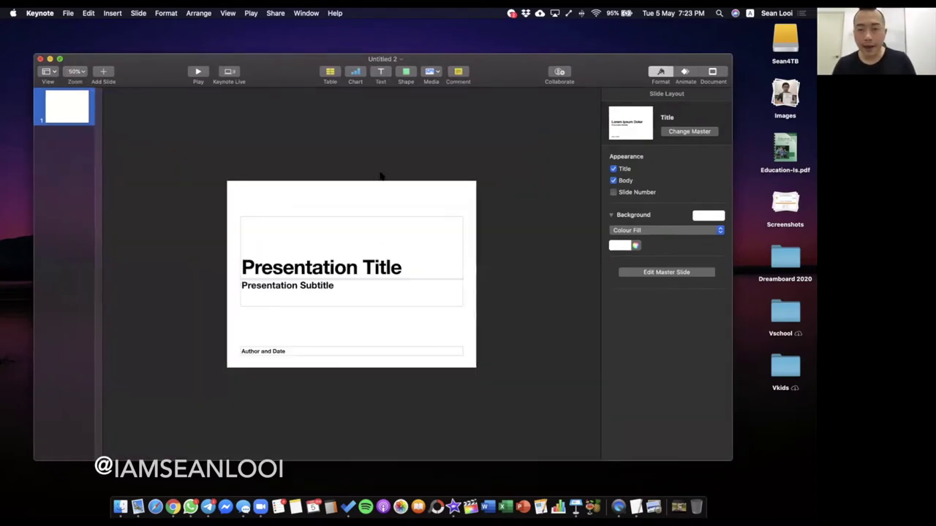
double_click(64, 60)
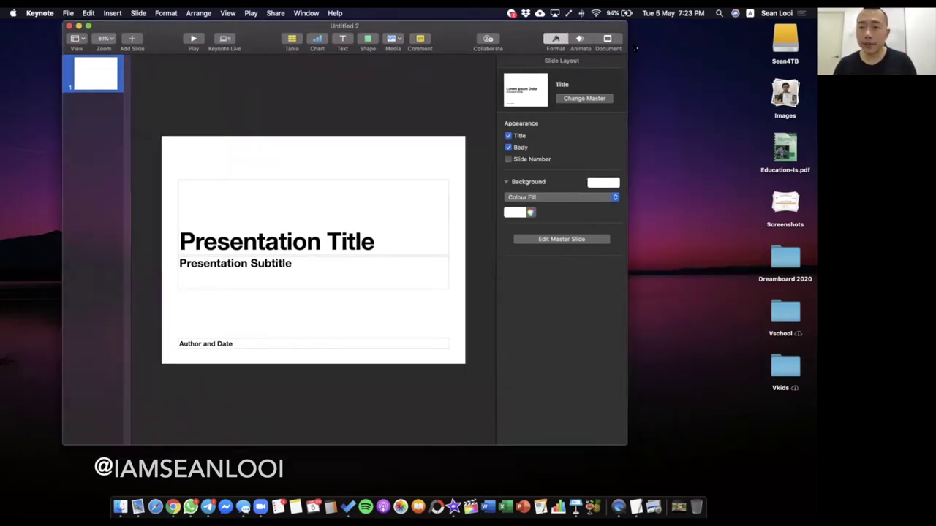
Step: Set a custom slide size of 1024 by 1024 points for the presentation
left_click(607, 41)
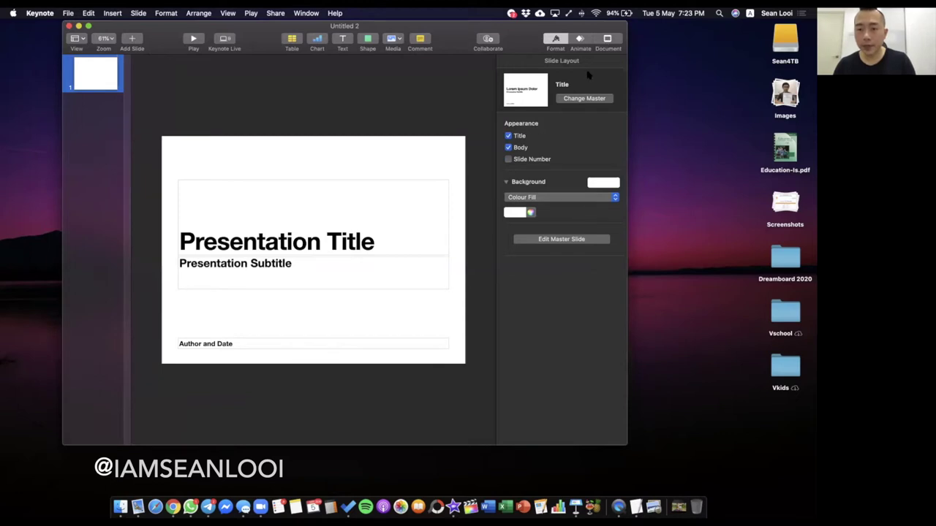
left_click(550, 275)
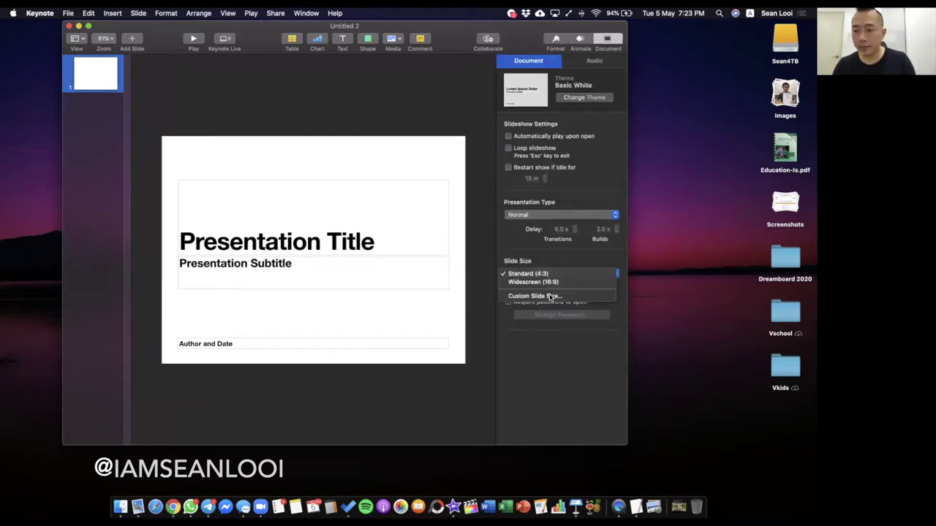
key("Return")
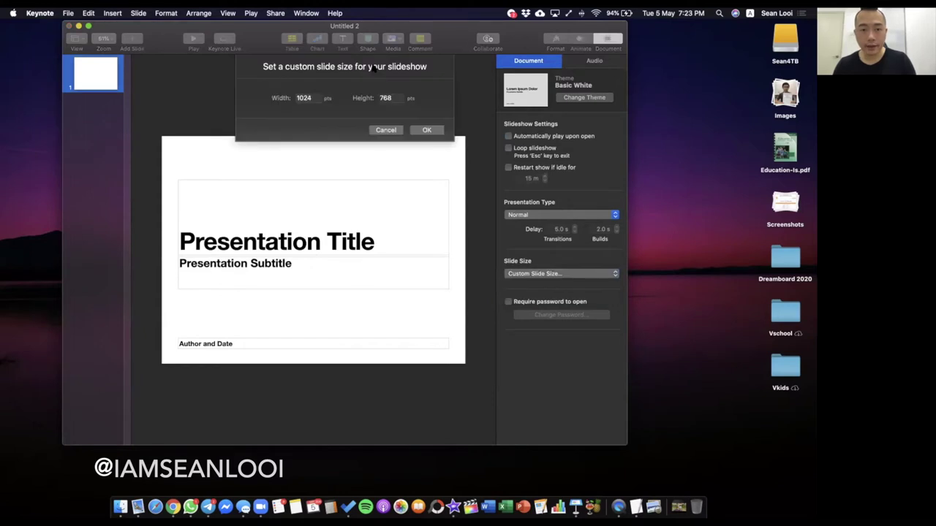
double_click(392, 98)
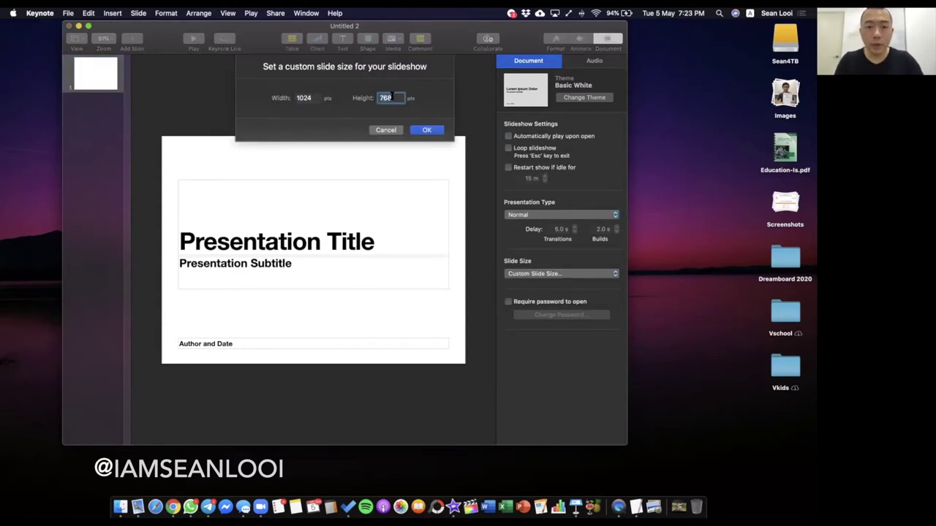
type("1")
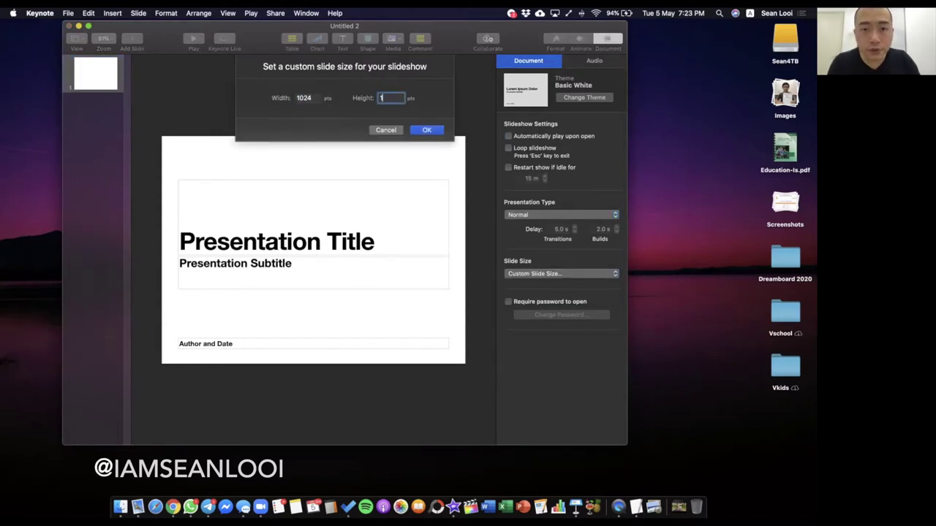
type("024")
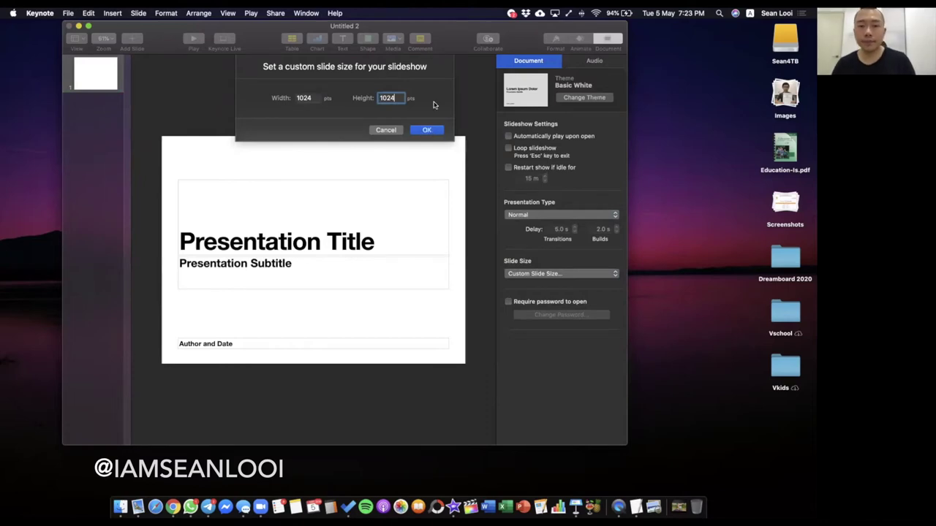
left_click(427, 129)
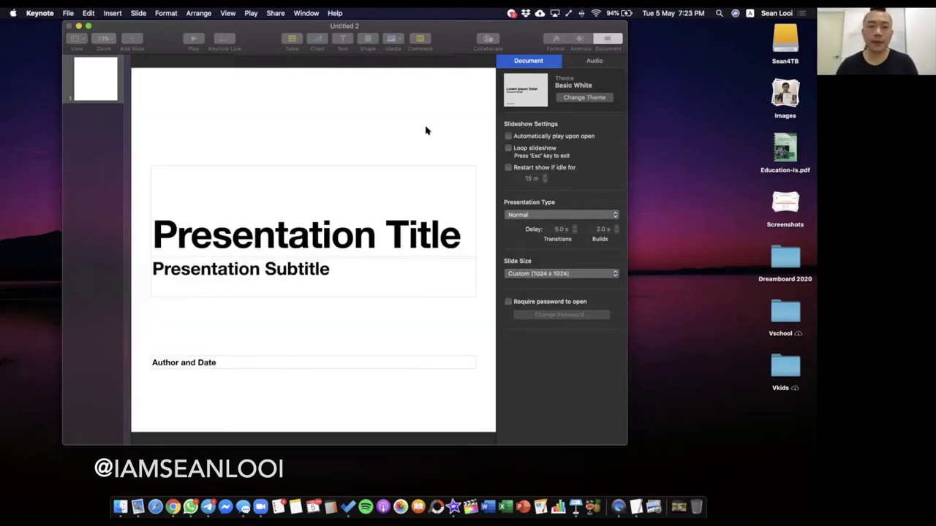
Step: Switch the presentation window to full screen and delete all placeholder text boxes from the slide
left_click(88, 25)
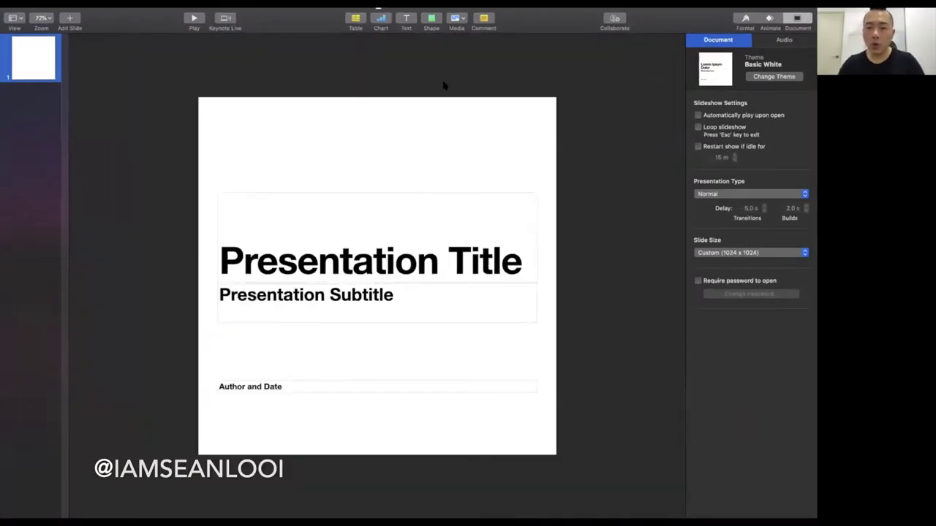
key("super+a")
key("Delete")
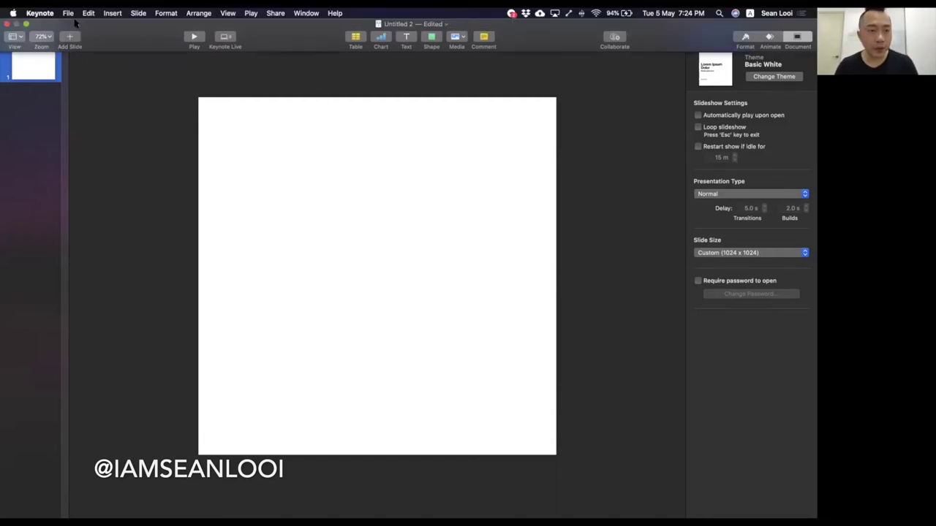
Step: Insert the "200505 - Passion...oor.mp4" video from the Movies folder onto the slide
left_click(109, 13)
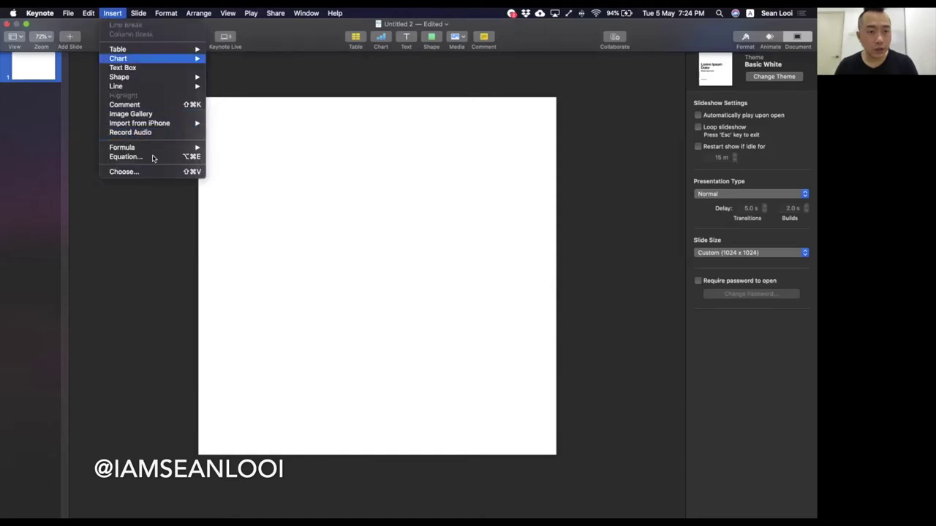
key("Escape")
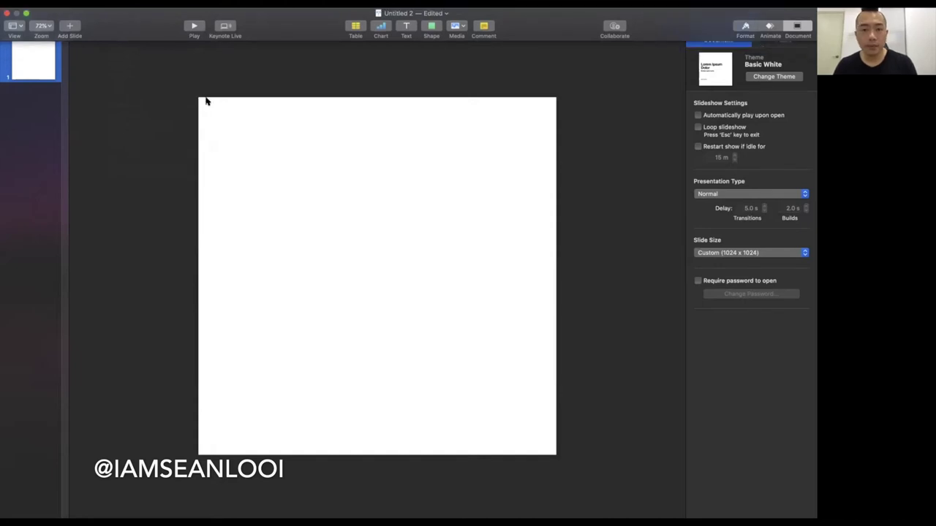
key("super+s")
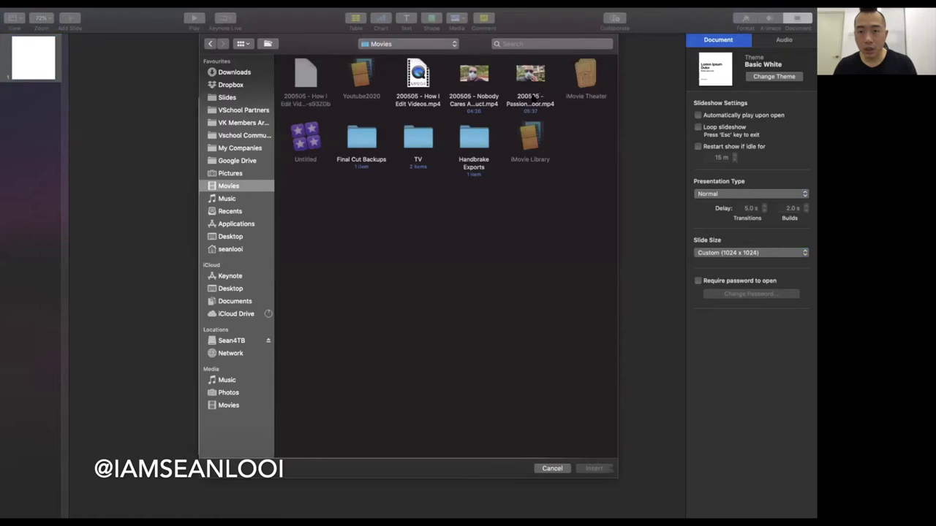
double_click(530, 88)
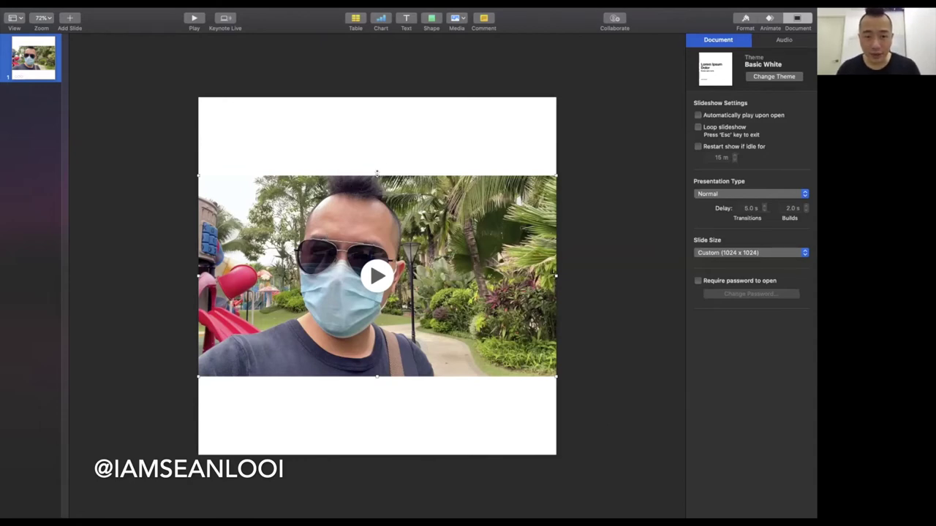
Step: Enlarge the video until its sides extend past the slide edges, keep it centred, and preview its playback
left_click_drag(377, 174, 376, 139)
left_click_drag(400, 194, 402, 212)
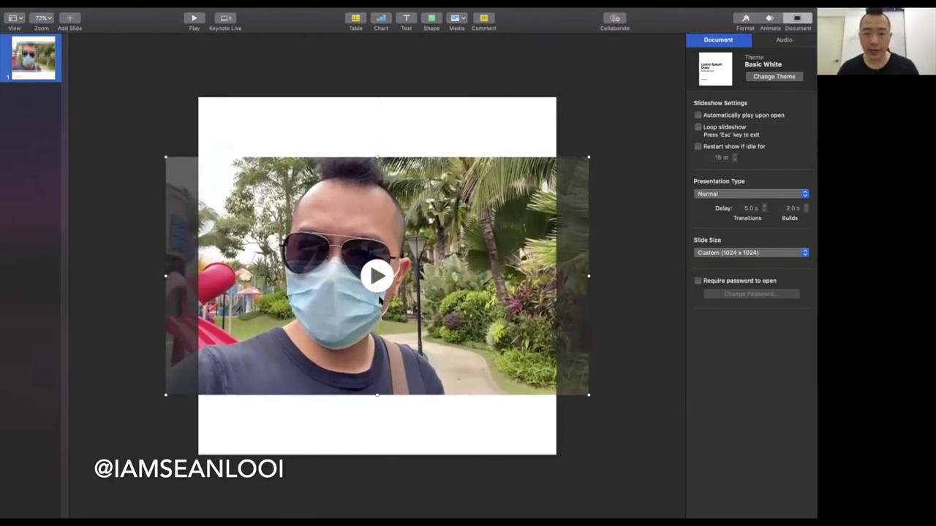
left_click(380, 278)
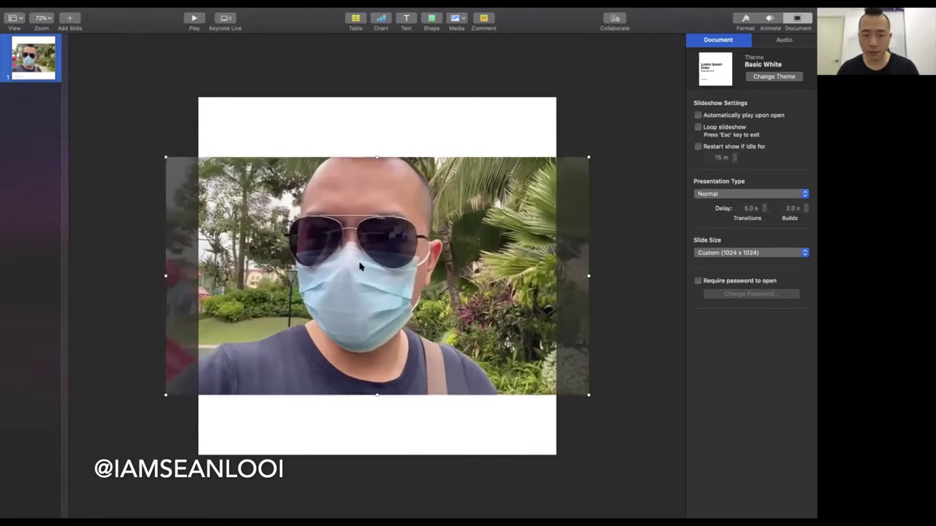
left_click(361, 268)
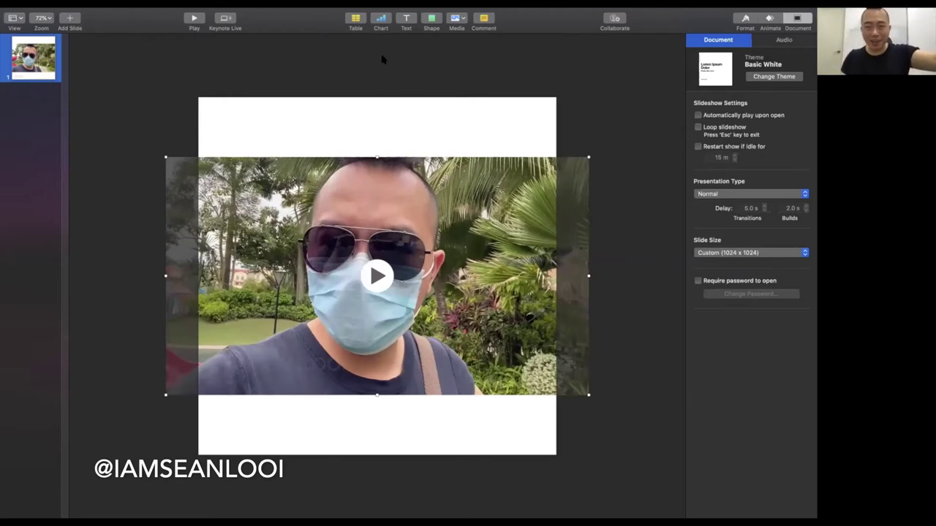
key("space")
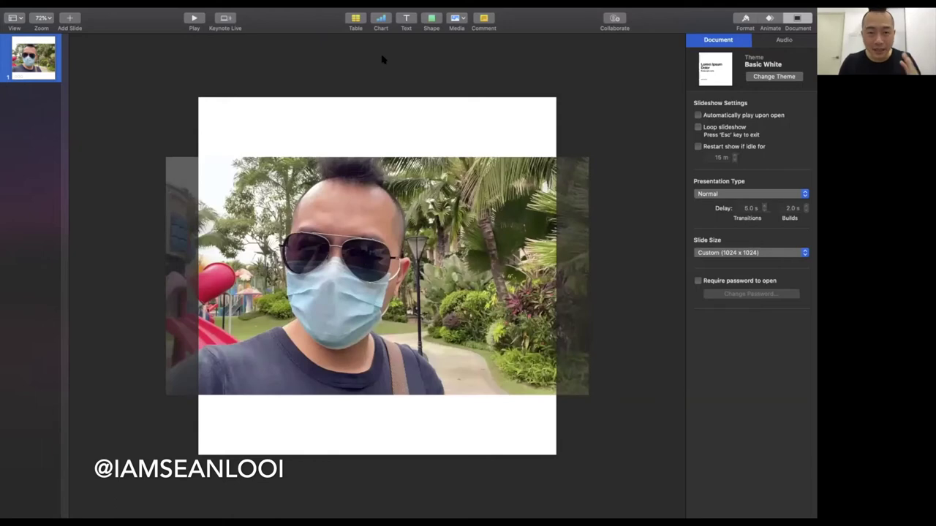
Step: Add a text box above the video and set its font to Impact
left_click(406, 21)
left_click_drag(387, 280, 397, 125)
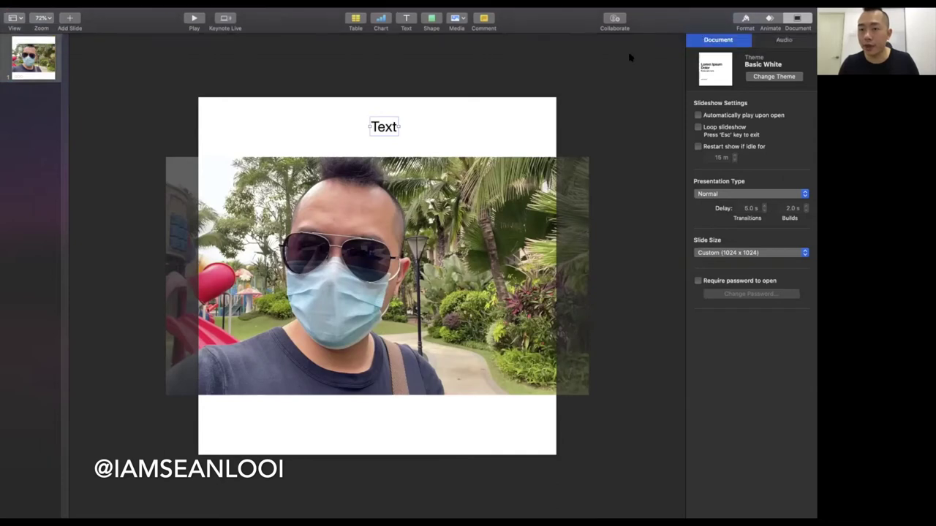
left_click(749, 22)
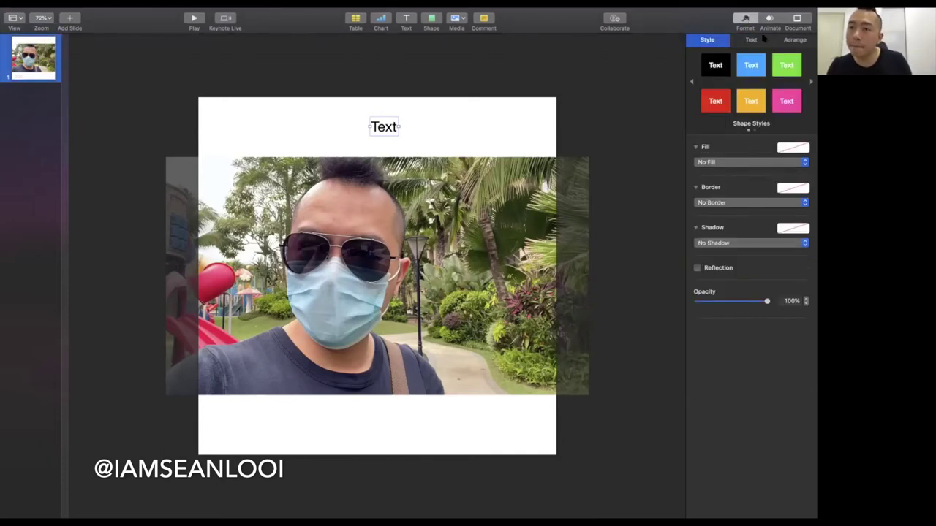
left_click(753, 40)
left_click(740, 131)
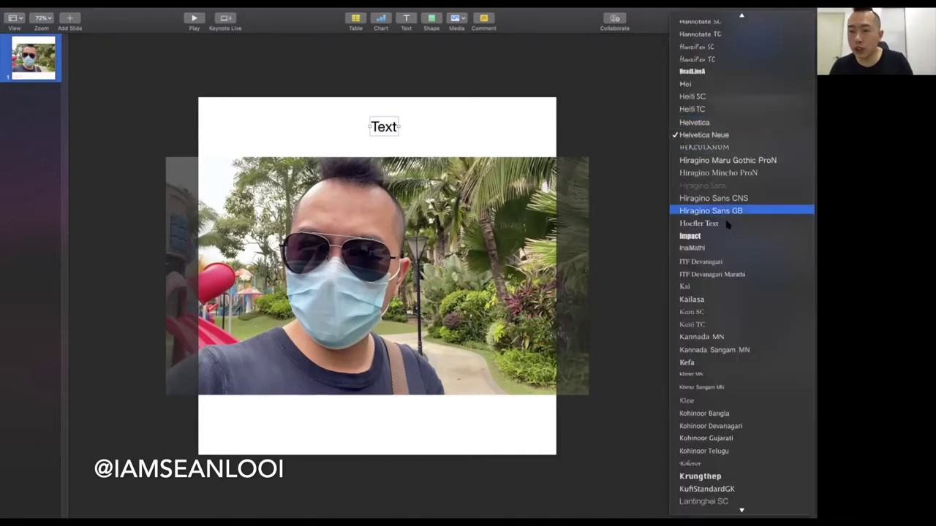
left_click(727, 236)
Step: Set the text box's font size to 88 pt and shift it towards the slide's left side
left_click(789, 148)
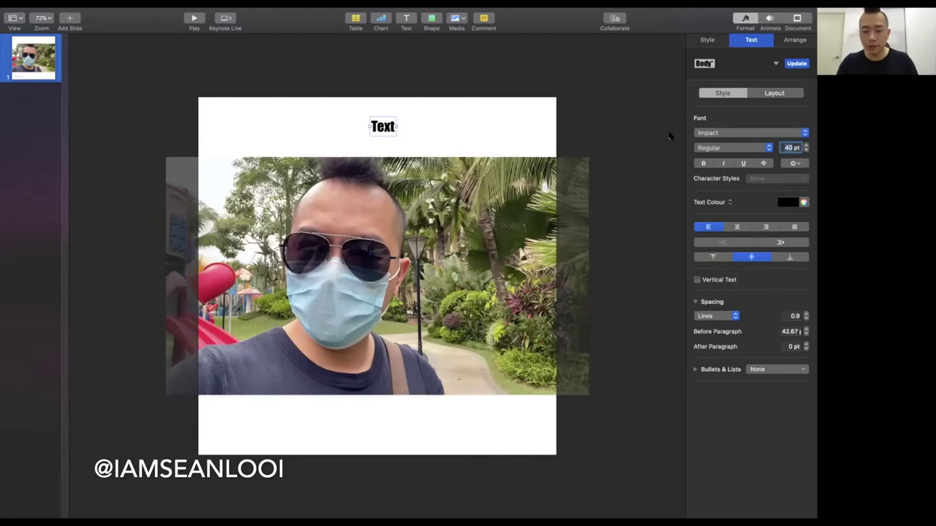
type("80")
key("Return")
left_click(380, 136)
left_click_drag(382, 137, 322, 137)
key("Escape")
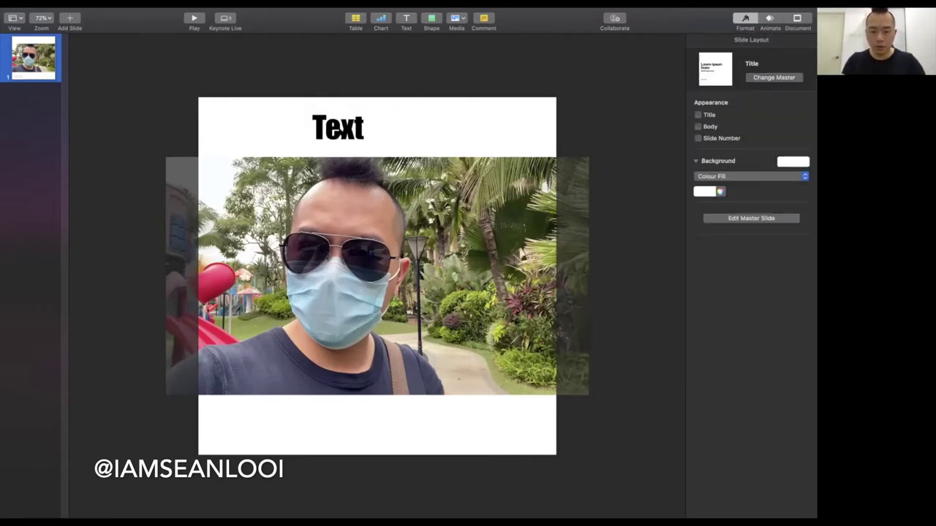
Step: Replace the placeholder text with the title "PASSIONATE & POOR"
double_click(338, 127)
key("BackSpace")
type("PASS")
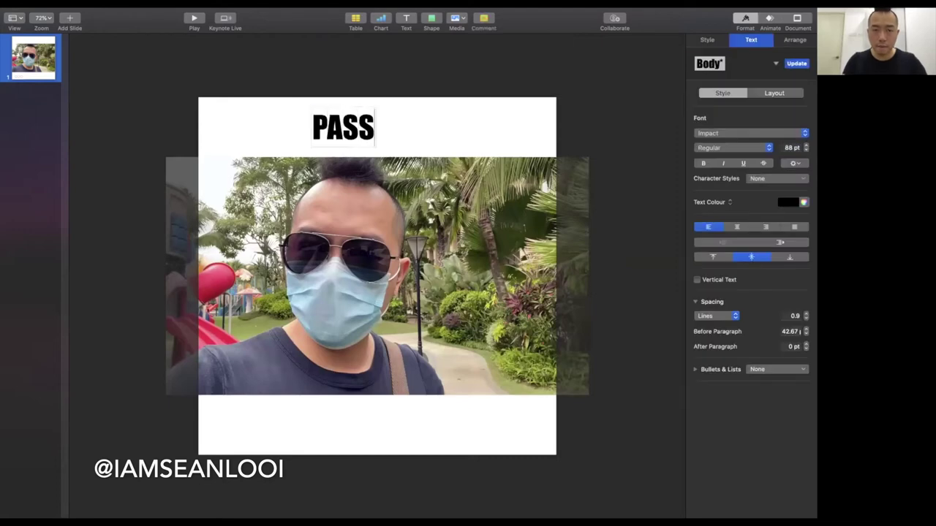
type("IONATE & POOR")
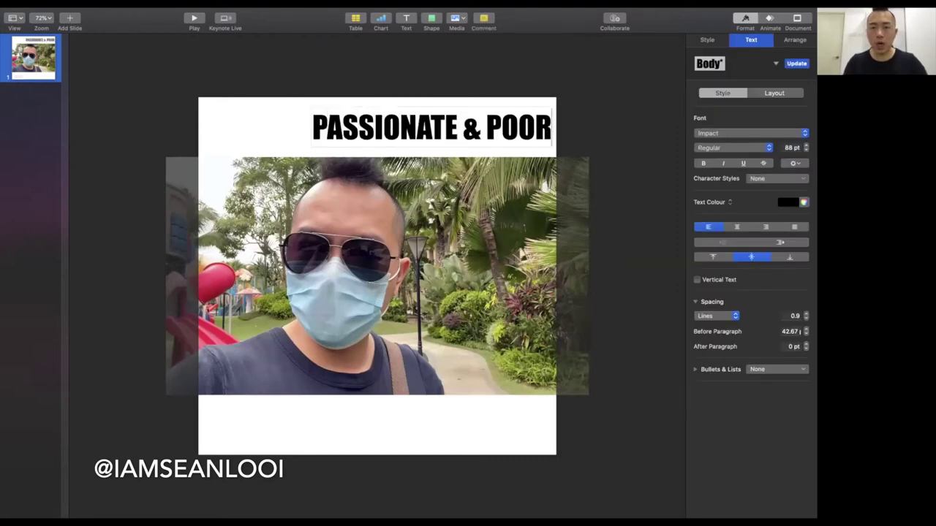
Step: Move the title towards the slide's horizontal centre and lower the video to leave more room above it
left_click(388, 63)
left_click_drag(402, 129, 356, 128)
left_click_drag(490, 293, 490, 314)
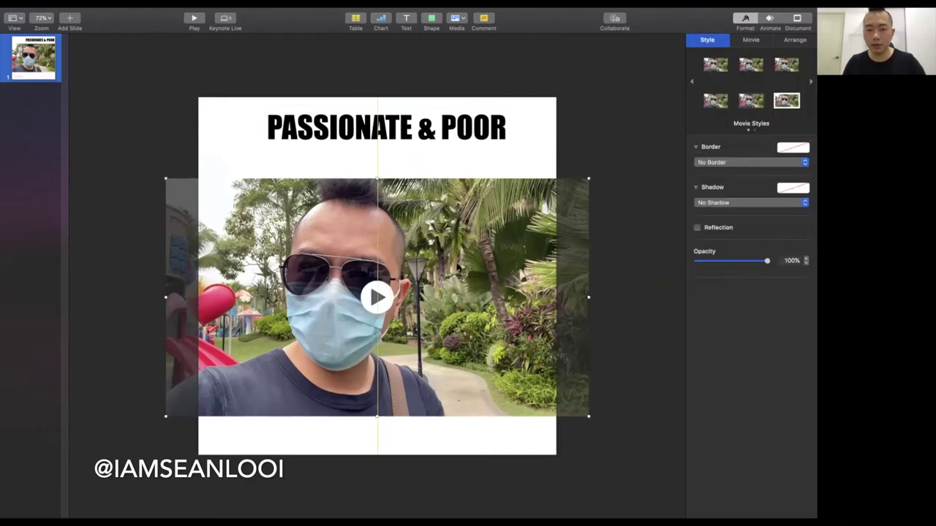
Step: Set the title's font size to 118 pt and reposition it centred between the slide's top edge and the video
left_click(437, 143)
left_click(791, 147)
type("118")
key("Return")
left_click(645, 64)
left_click_drag(492, 132, 455, 142)
left_click(453, 111)
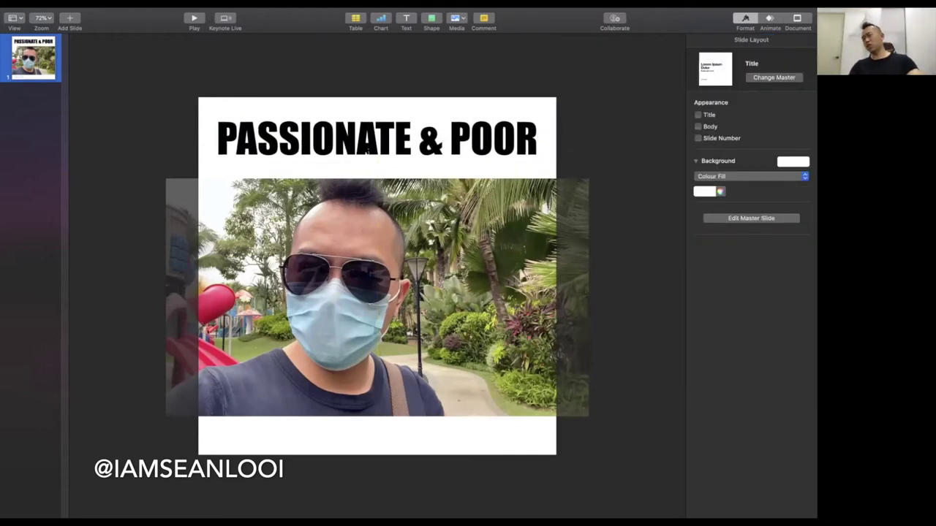
Step: Reduce the title's font size to 98 pt and centre it horizontally above the video
triple_click(453, 138)
left_click(789, 148)
type("98")
key("Return")
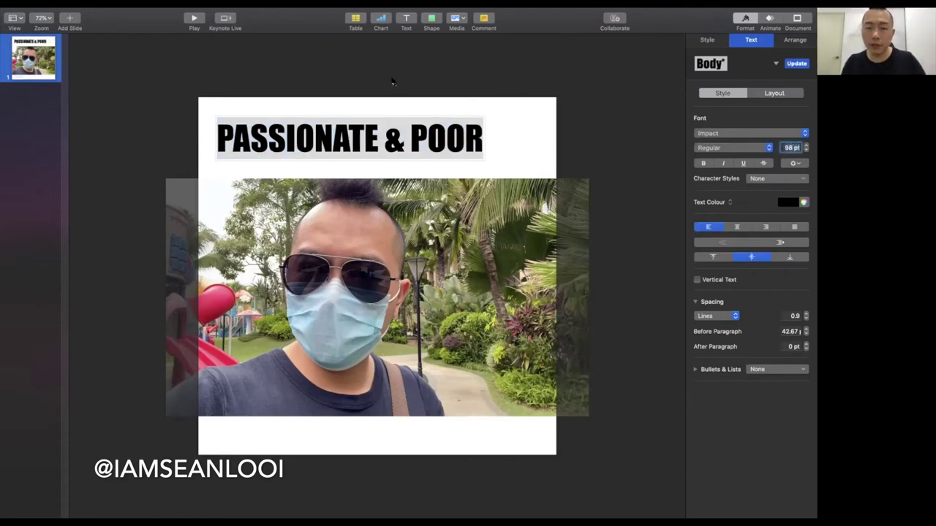
left_click(393, 82)
left_click_drag(404, 130, 432, 130)
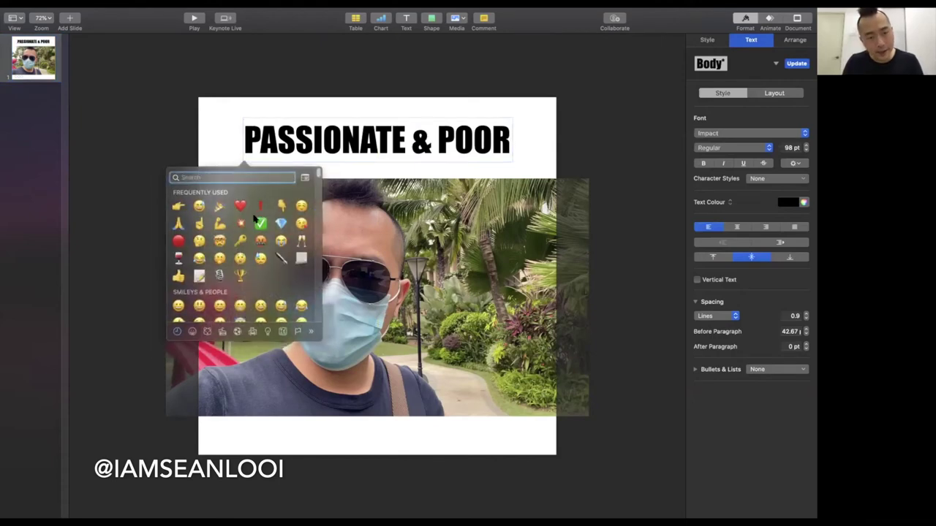
Step: Insert the "face with starry eyes" emoji in front of the title "PASSIONATE & POOR"
scroll(251, 266, "down", 5)
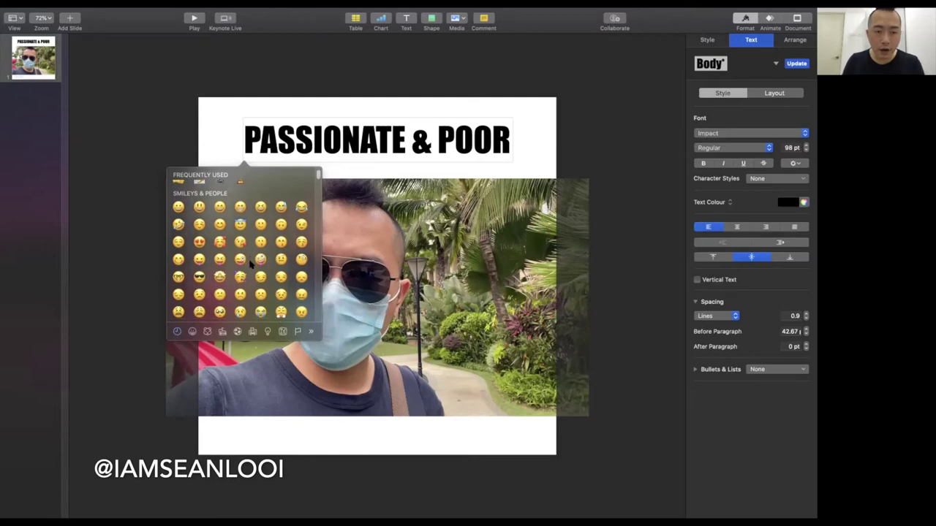
scroll(230, 279, "down", 1)
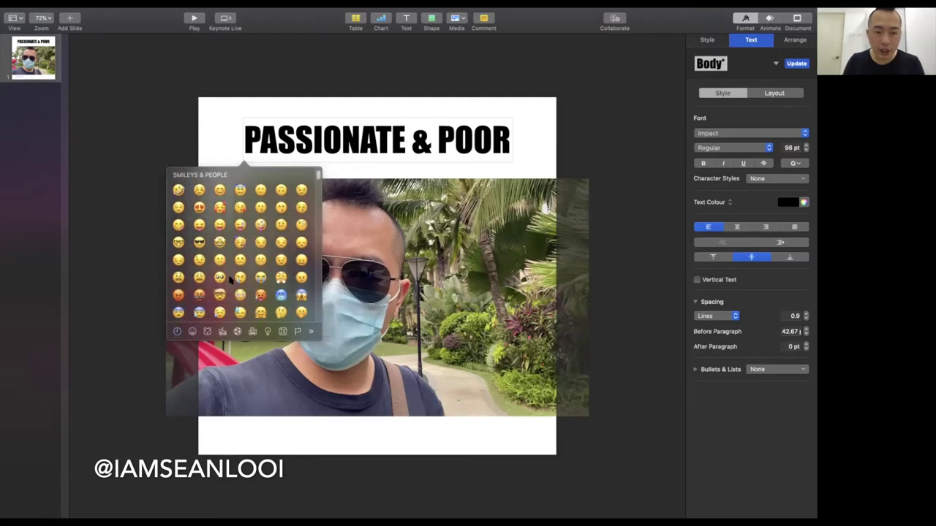
scroll(229, 279, "up", 1)
scroll(230, 280, "down", 1)
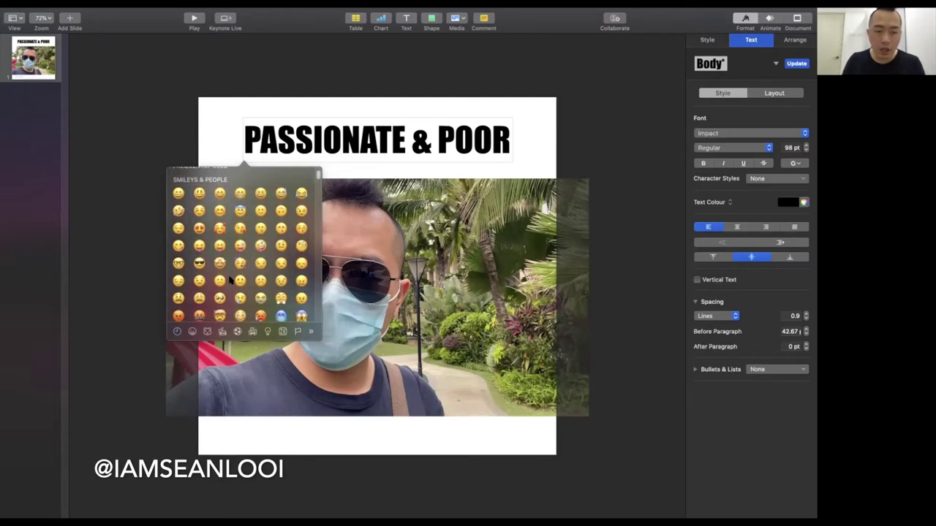
scroll(227, 271, "down", 1)
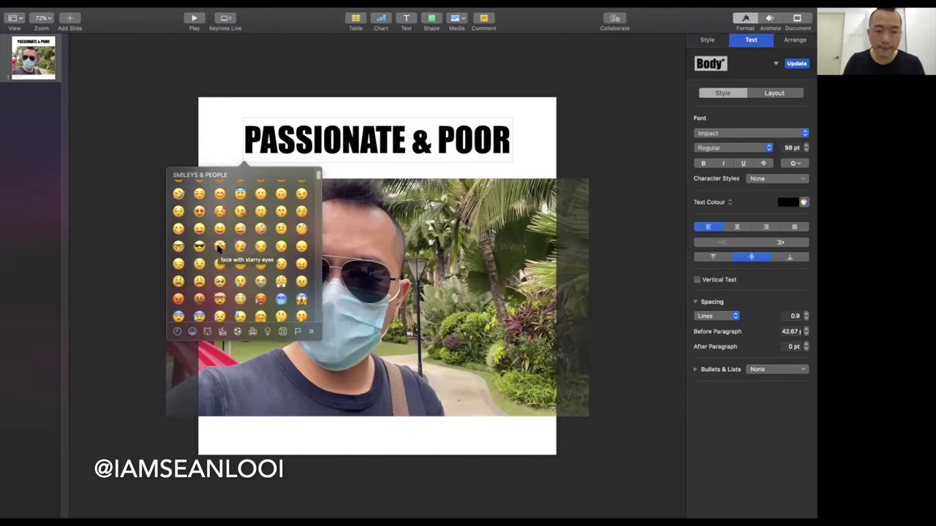
left_click(218, 248)
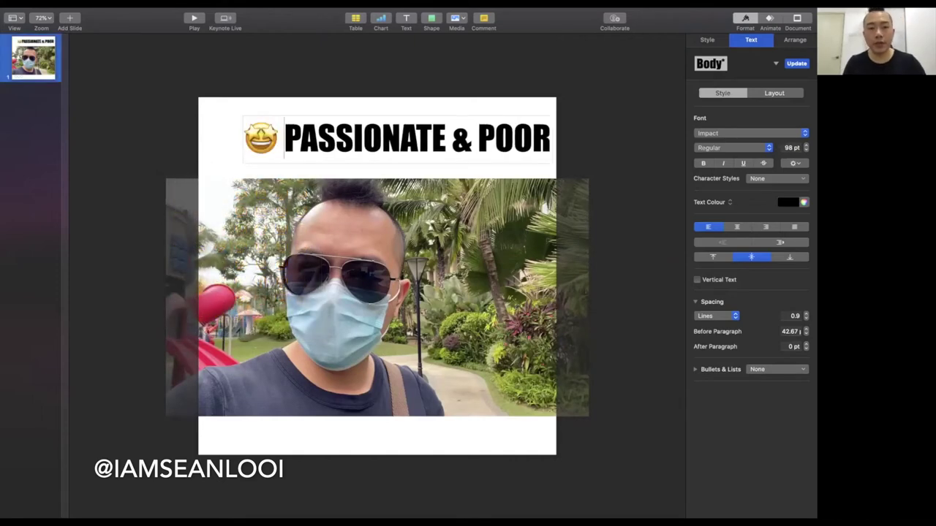
Step: Centre the widened title horizontally on the slide at x 68 pt, y 51 pt
left_click(410, 51)
left_click(373, 131)
left_click_drag(373, 131, 353, 132)
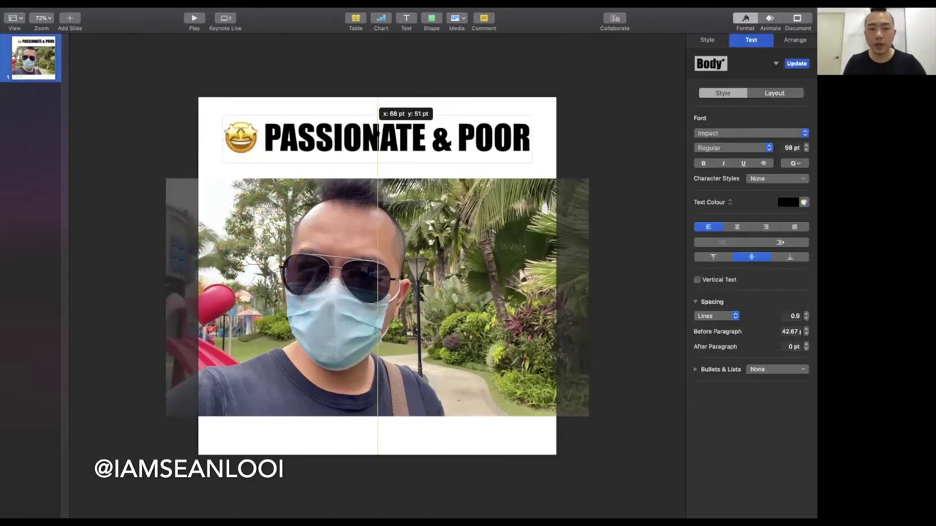
Step: Search the emoji picker for "POOR" and insert the face with thermometer emoji at the end of the title
double_click(512, 140)
left_click(513, 140)
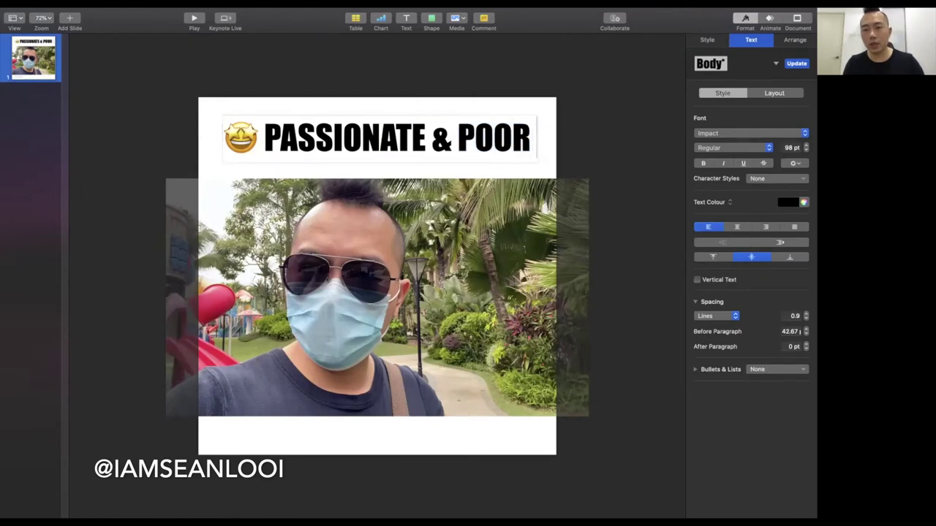
key("ctrl+super+space")
type("POOR")
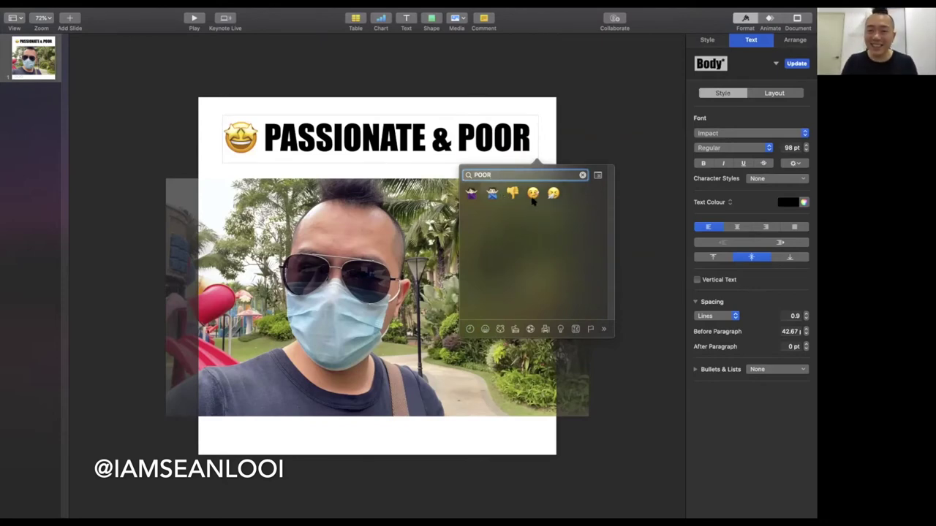
left_click(536, 194)
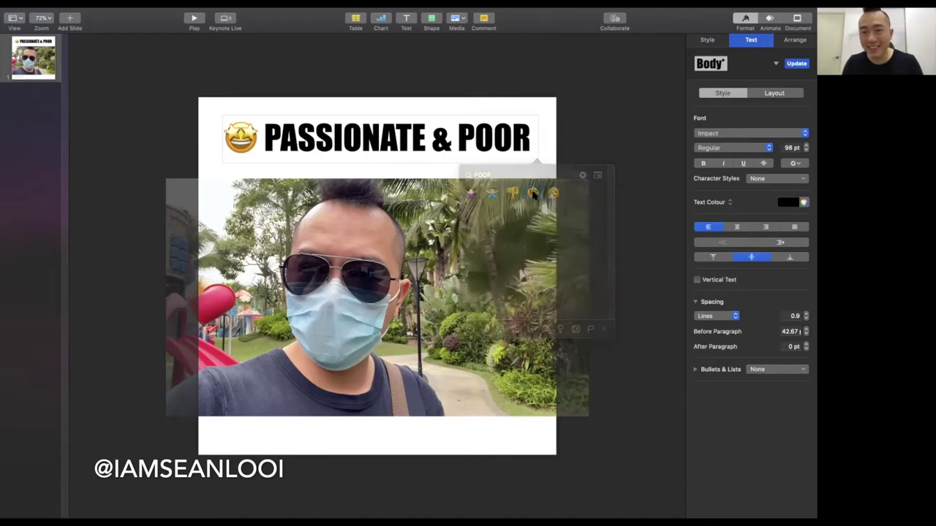
Step: Move the title with both emoji so that it fits centred between the slide's side edges
left_click(515, 119)
left_click_drag(515, 128, 496, 122)
left_click(434, 84)
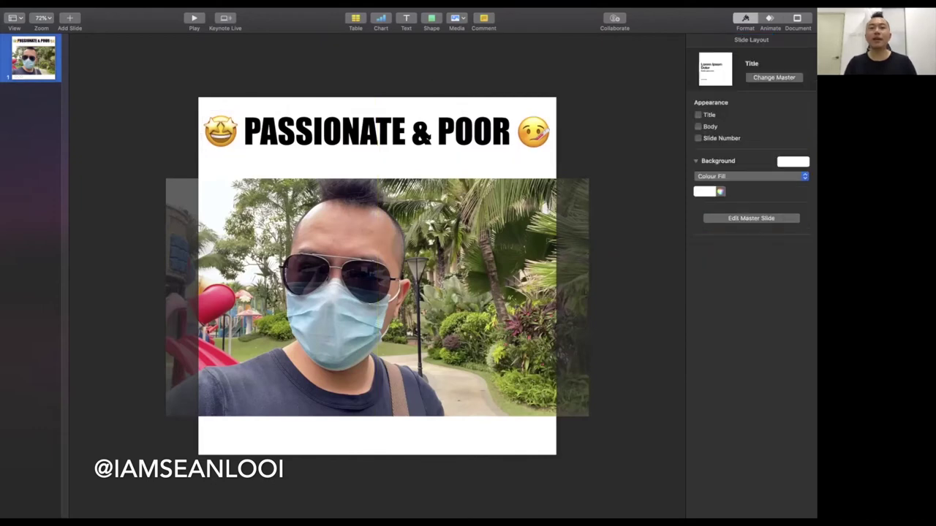
Step: Try to add the words "WHY BEING" in front of "PASSIONATE" in the title
left_click(449, 137)
left_click(449, 137)
left_click(411, 139)
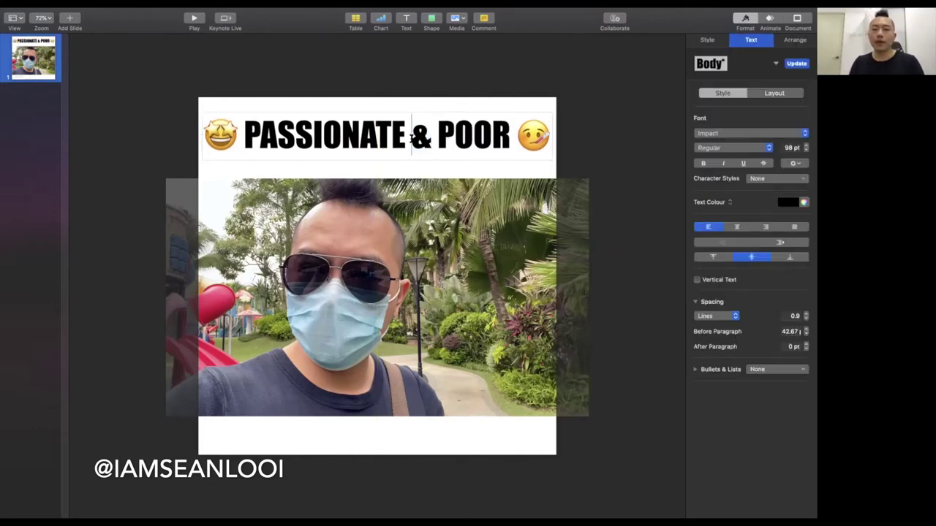
double_click(333, 135)
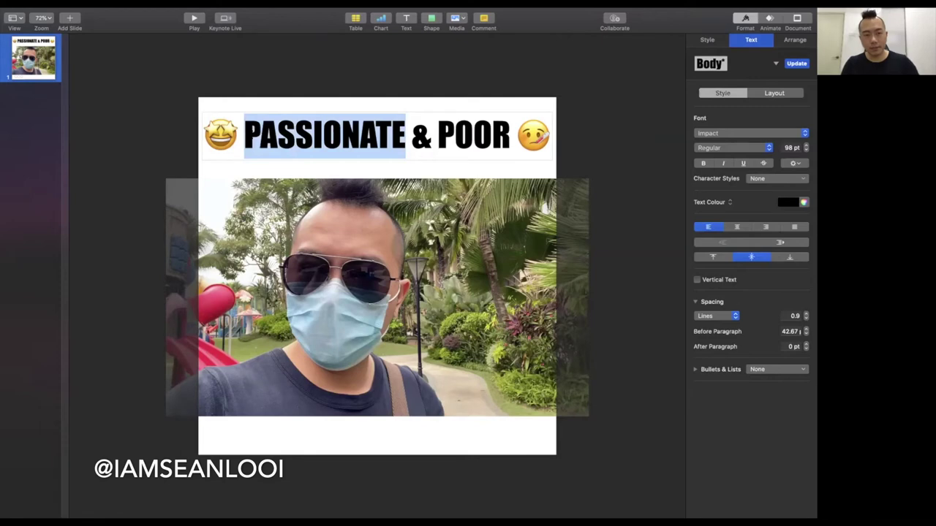
key("Left")
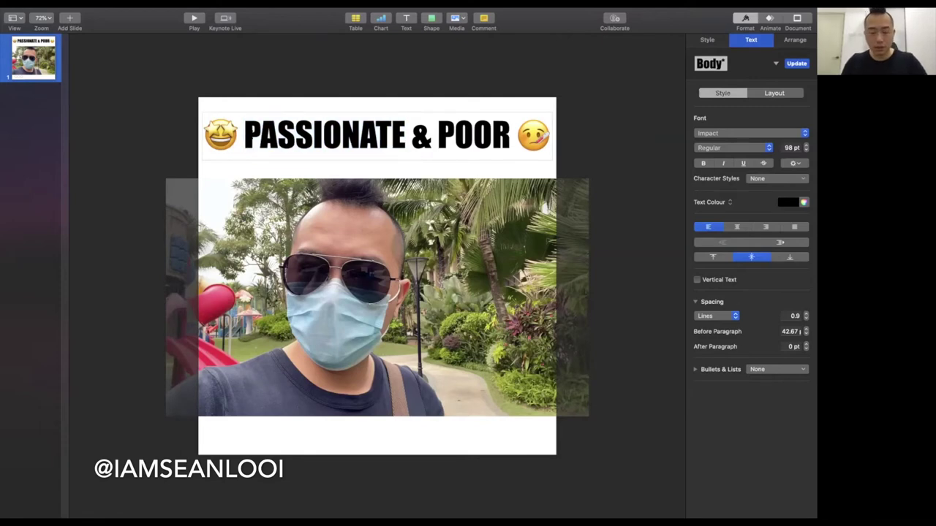
type("WHY BEING")
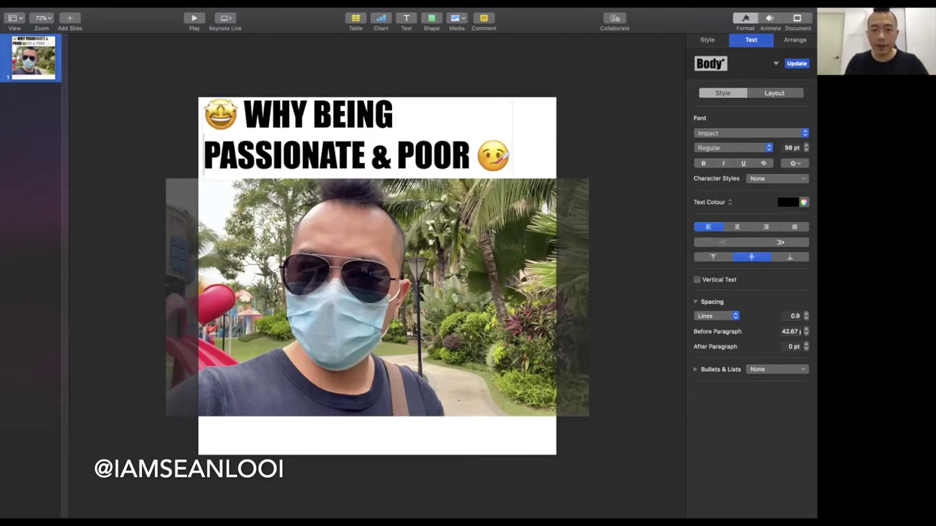
Step: Remove the added words so the title reads "PASSIONATE & POOR" between its two emoji
key("BackSpace")
key("BackSpace")
key("BackSpace")
key("BackSpace")
key("BackSpace")
key("BackSpace")
key("Right")
key("Right")
key("Right")
key("Right")
key("Right")
key("Right")
key("Right")
key("shift+Right")
key("shift+Right")
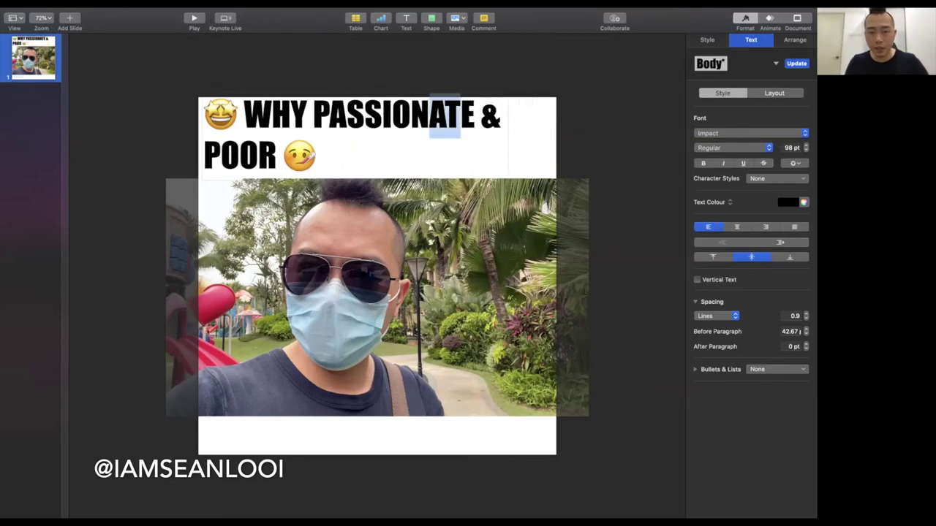
key("shift+Right")
key("shift+Right")
key("super+Left")
key("alt+Delete")
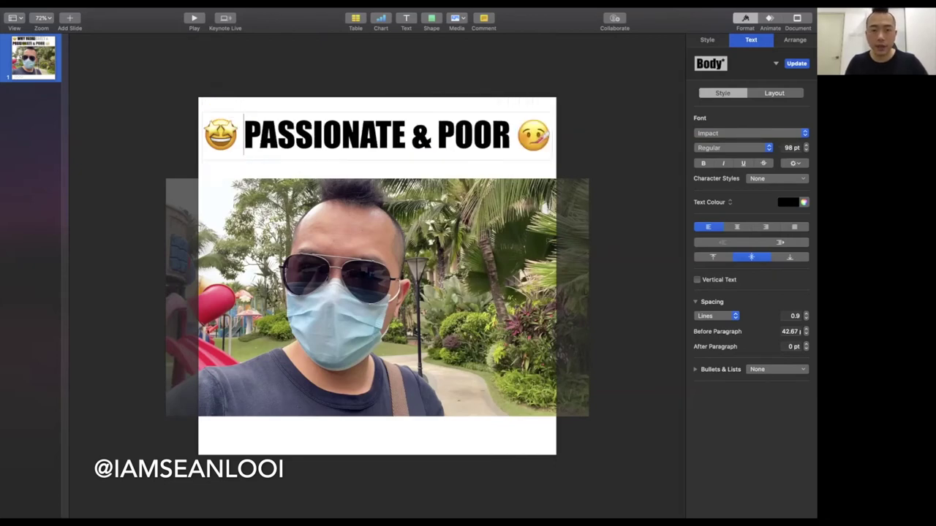
Step: Reposition the title centred horizontally in the white space above the video
left_click(269, 82)
left_click(321, 136)
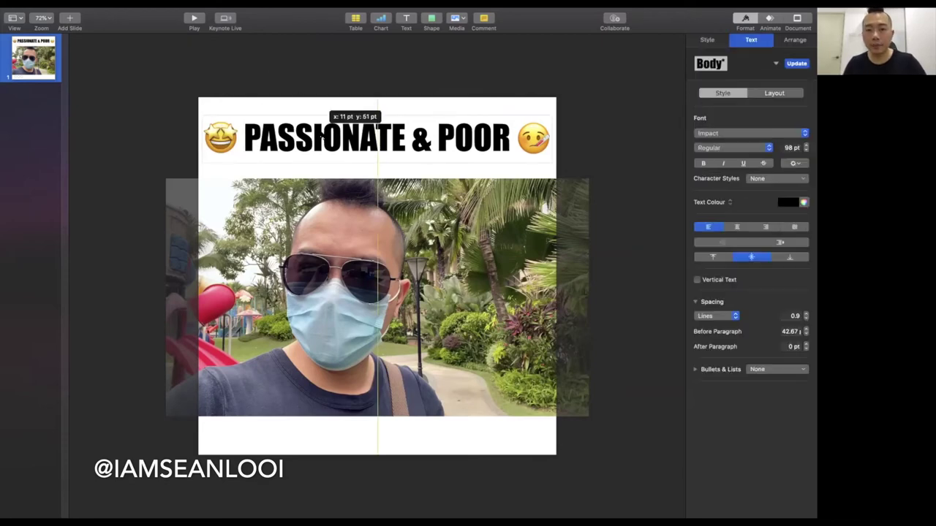
double_click(322, 136)
left_click(424, 93)
double_click(322, 136)
left_click(410, 81)
Step: Enlarge the video and move it up beneath the title, keeping it horizontally centred and leaving a white strip below
left_click_drag(409, 234, 424, 187)
left_click_drag(377, 401, 376, 417)
left_click_drag(568, 240, 553, 207)
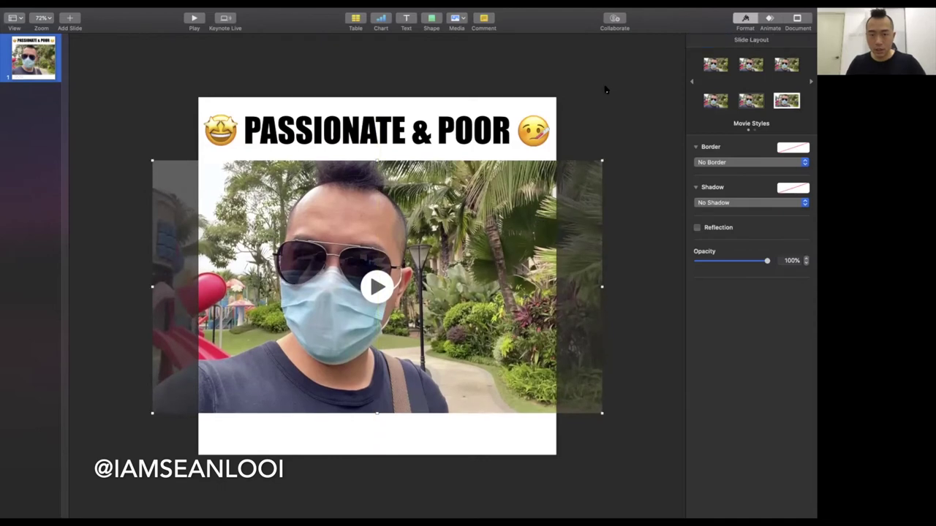
left_click(607, 90)
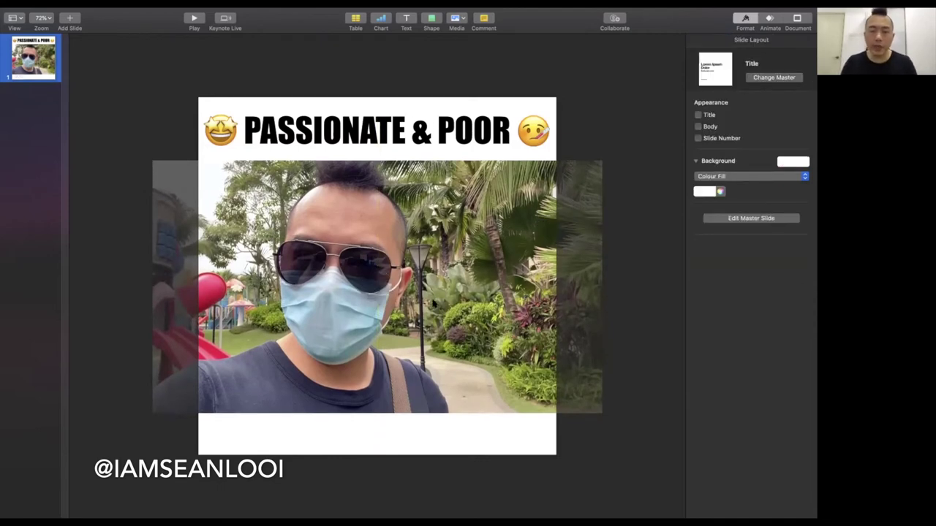
left_click_drag(433, 303, 459, 280)
left_click_drag(444, 139, 446, 130)
Step: Duplicate the title into the white strip below the video and set the copy's font to Avenir Next
left_click_drag(441, 184, 437, 488)
key("super+a")
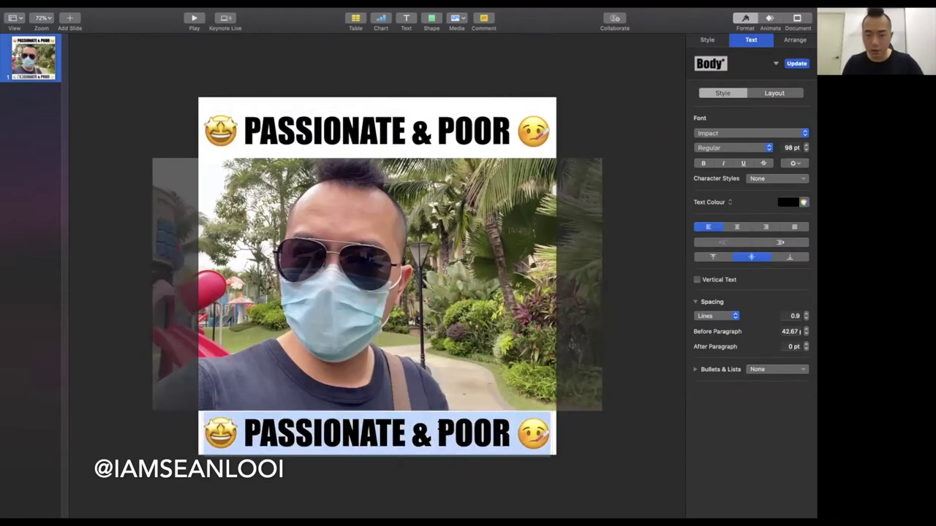
left_click(782, 133)
left_click(733, 150)
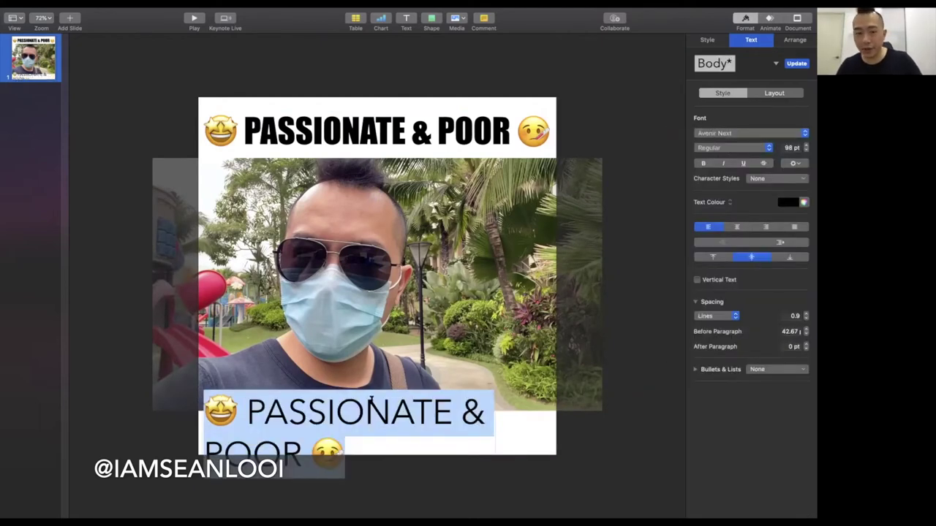
Step: Set the font size of the text below the video to 68 pt
left_click(788, 147)
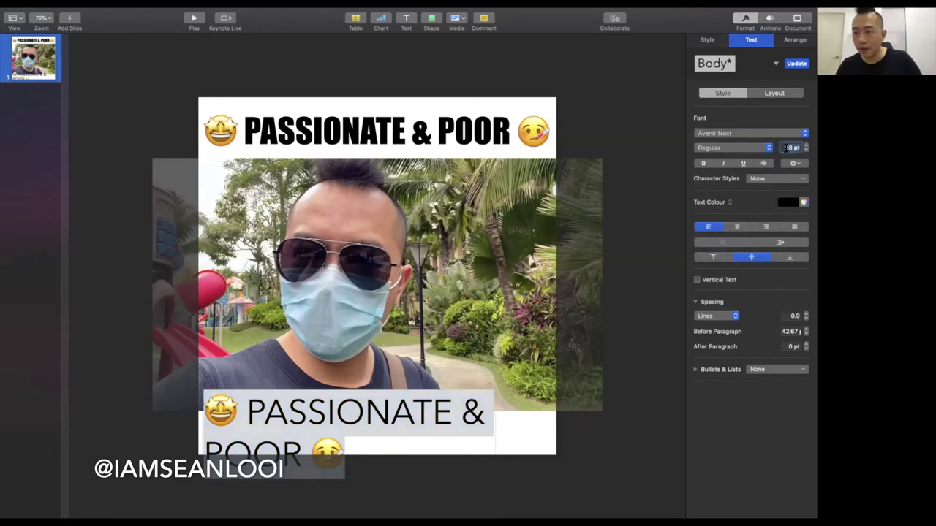
type("68")
key("Return")
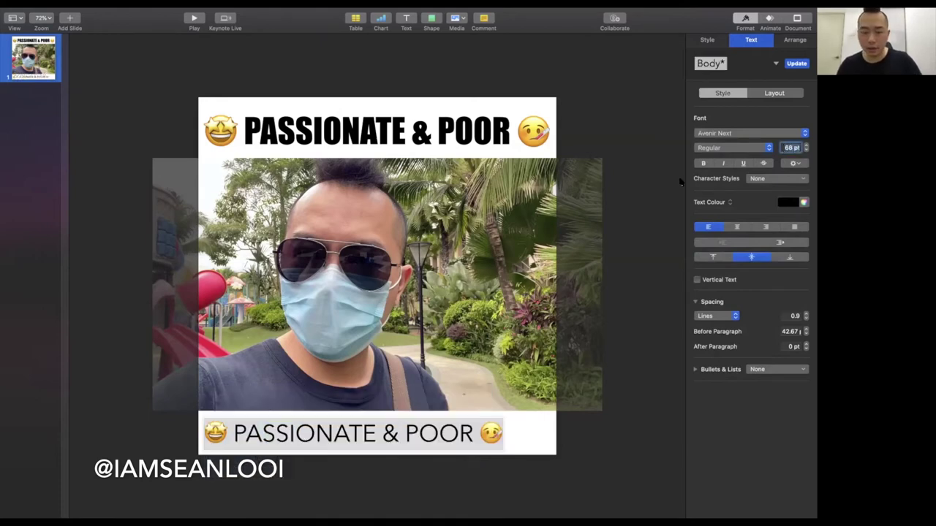
left_click(634, 303)
Step: Replace the text below the video with the caption "WHY LOVING WHAT YOU DO CAN KEEP YOU POOR…"
triple_click(428, 432)
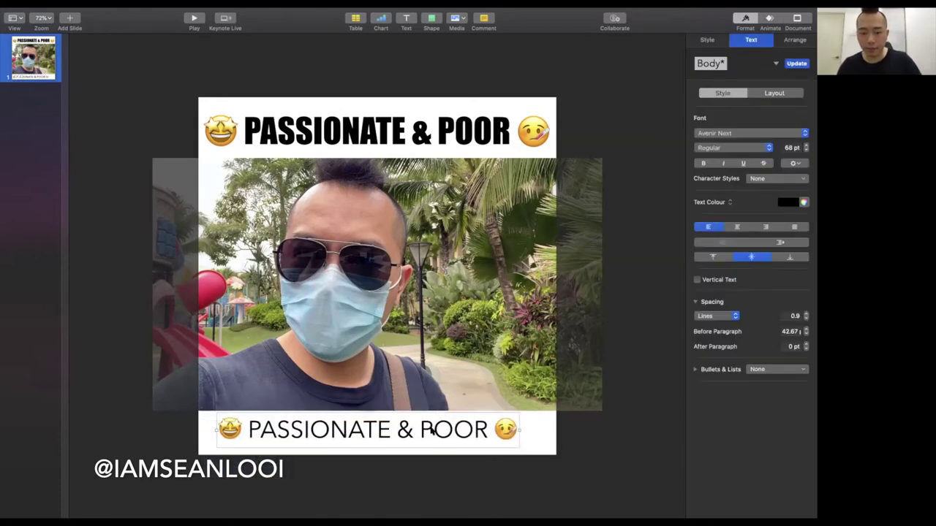
type("WHY BEING")
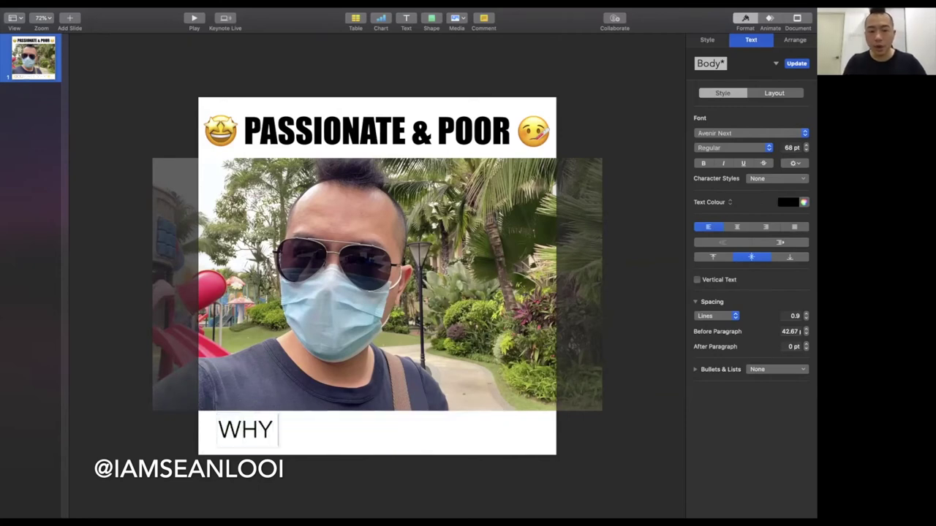
key("BackSpace")
key("BackSpace")
key("BackSpace")
key("BackSpace")
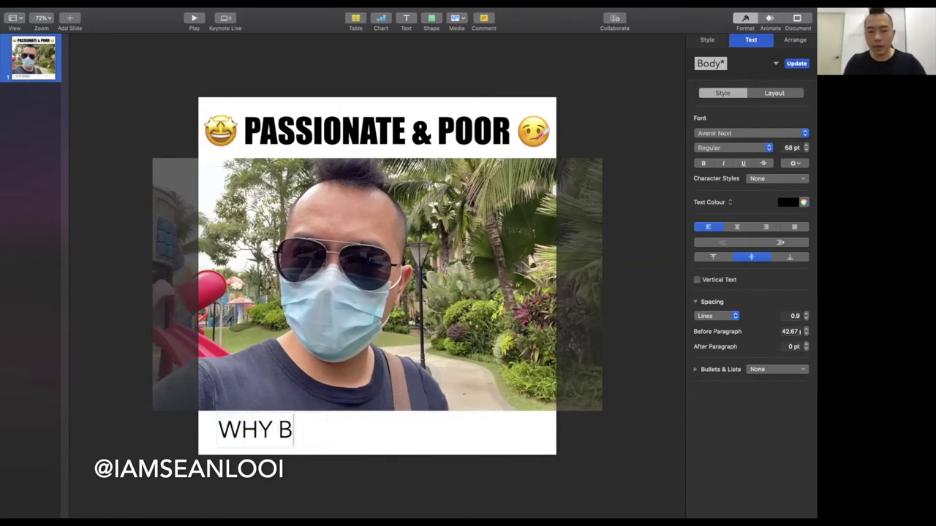
key("BackSpace")
type("LOVING WHAT YOU D")
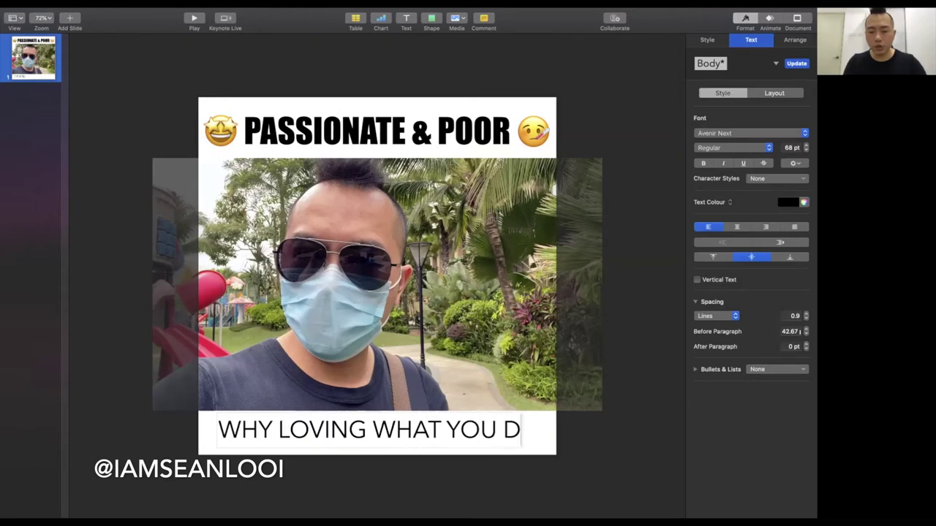
type("O CAN ")
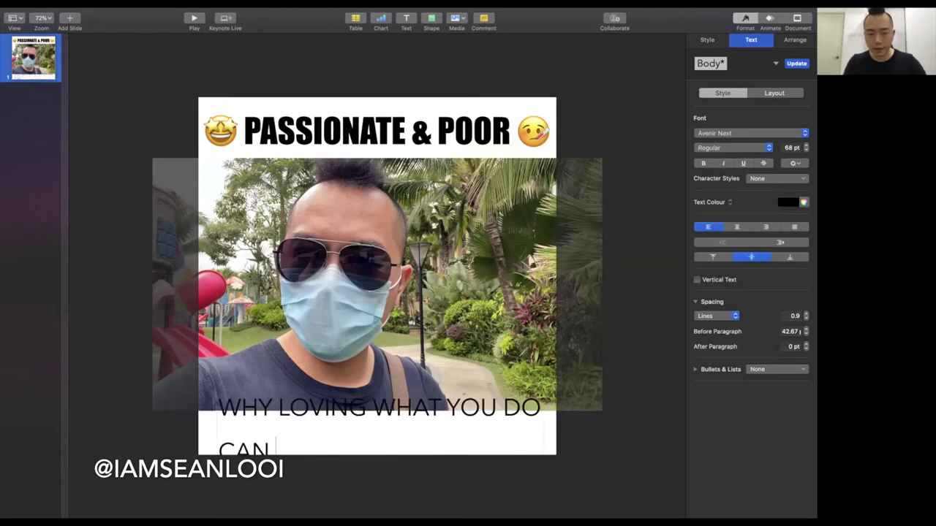
type("KEEP Y")
key("BackSpace")
key("BackSpace")
key("BackSpace")
key("BackSpace")
key("BackSpace")
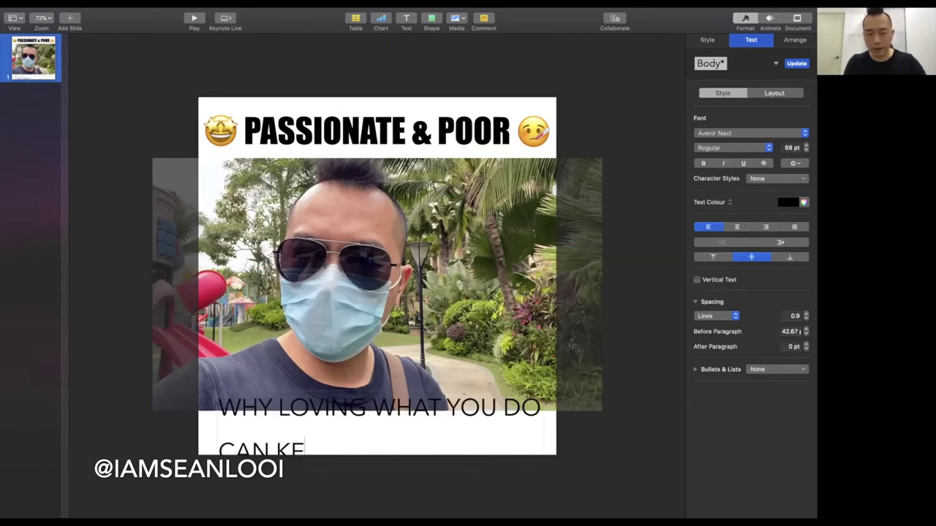
type("EEP YOU POOR")
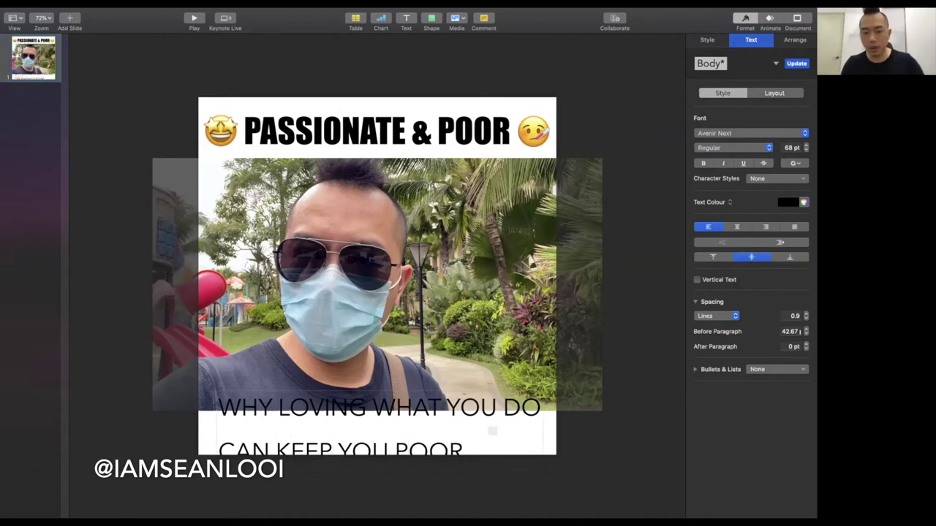
Step: Append the exploding head emoji to the caption and move the caption up so both lines fit on the slide
key("ctrl+super+space")
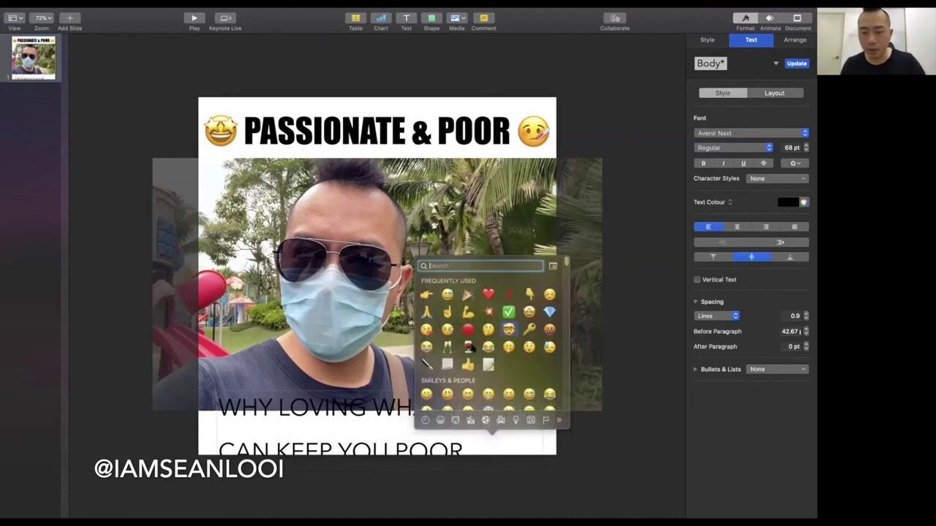
left_click(509, 329)
key("super+a")
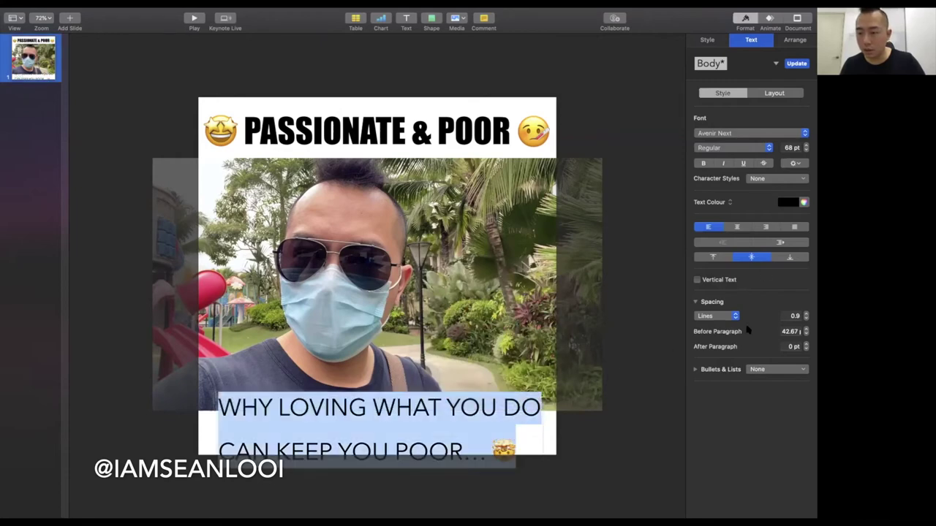
left_click(571, 346)
left_click(453, 404)
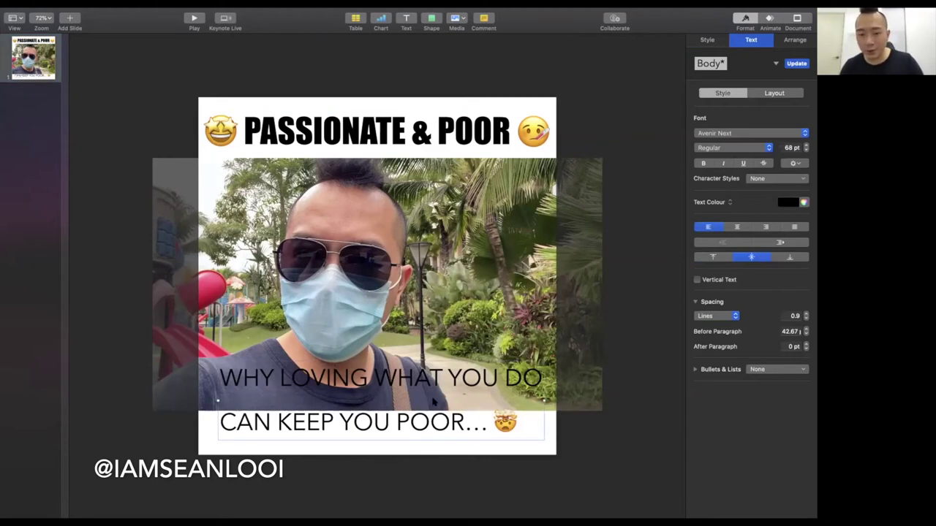
Step: Set the caption's spacing before the paragraph to 0 pt
double_click(788, 331)
type("0")
key("Return")
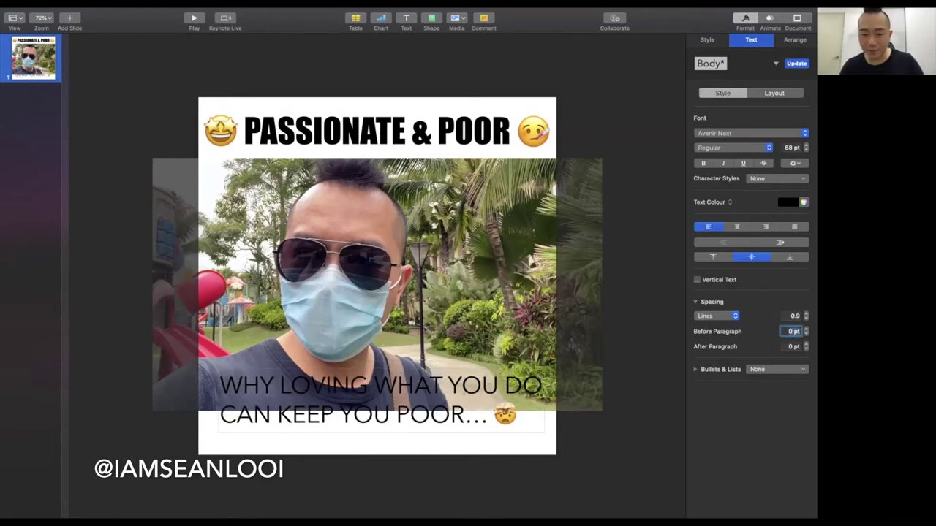
Step: Tighten the line spacing of the whole caption to 0.7
double_click(795, 316)
type("1")
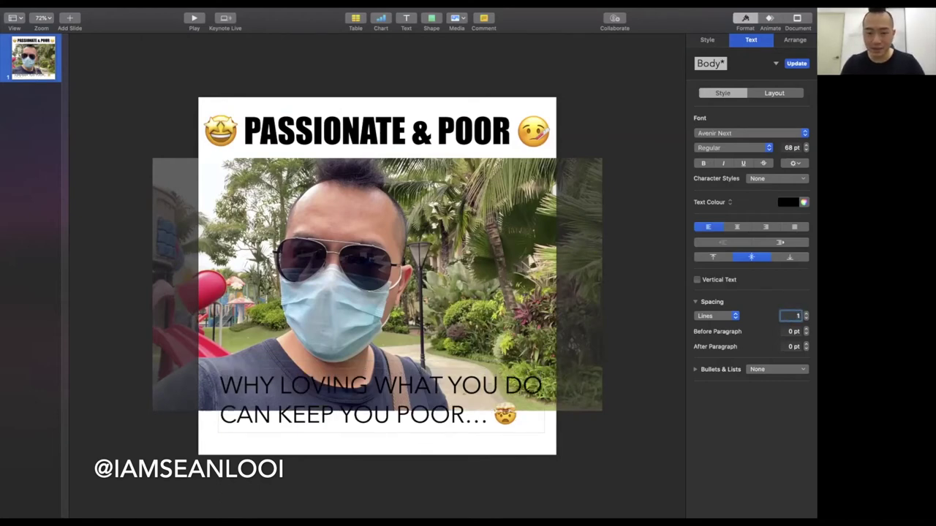
left_click(616, 347)
key("super+a")
left_click(807, 318)
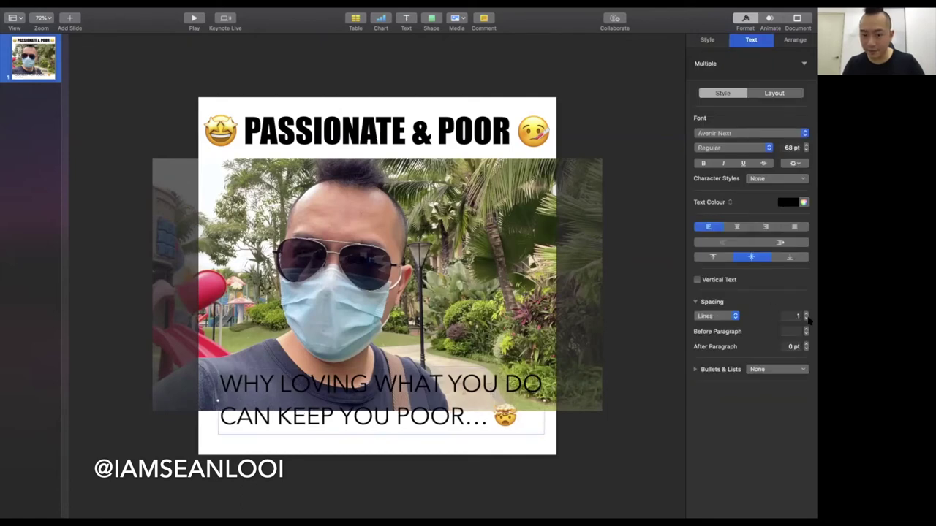
left_click(626, 386)
key("super+a")
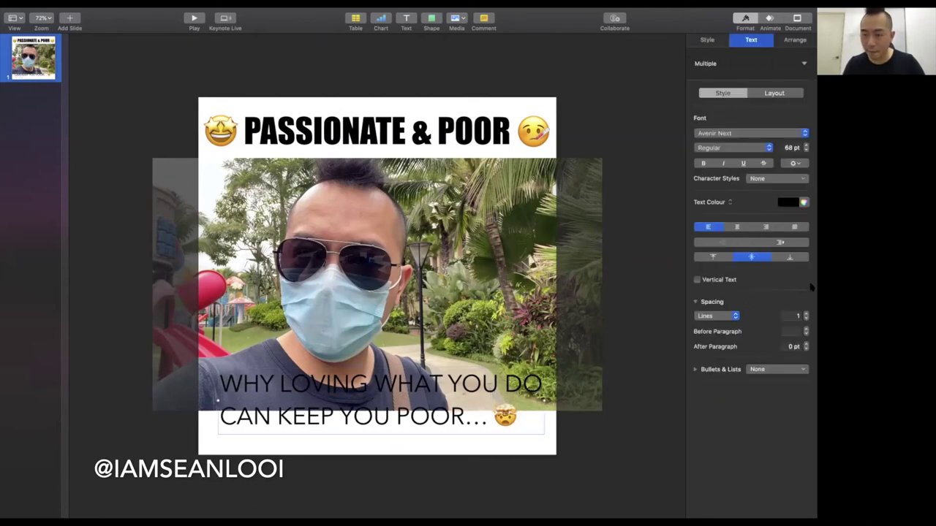
left_click(806, 318)
left_click(806, 318)
left_click(806, 318)
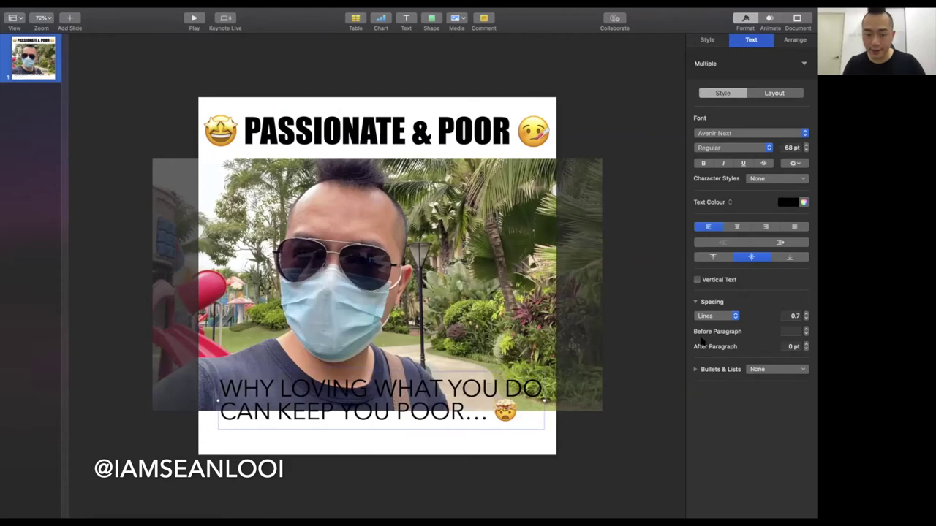
Step: Make the caption bold and fit it into the white strip below the slightly shrunken video
left_click(667, 319)
left_click_drag(415, 395, 381, 419)
left_click(386, 406)
left_click(602, 137)
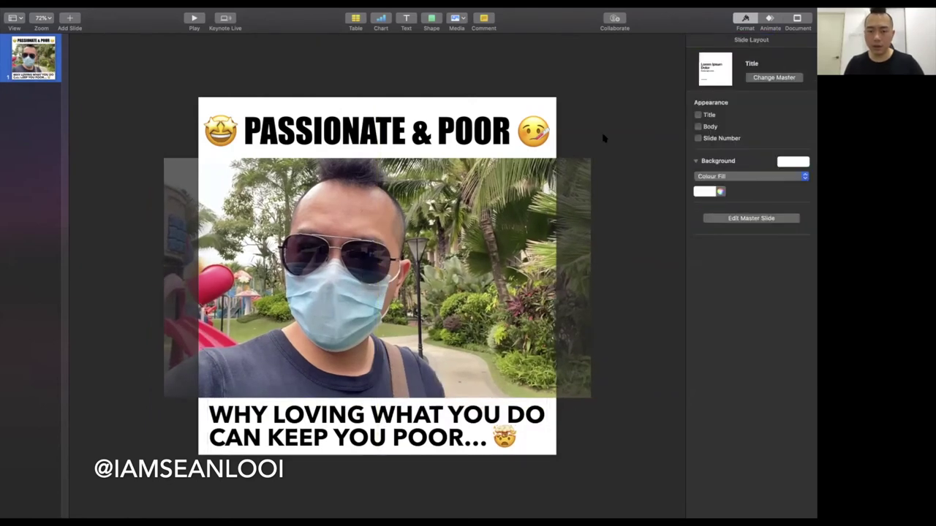
left_click(495, 208)
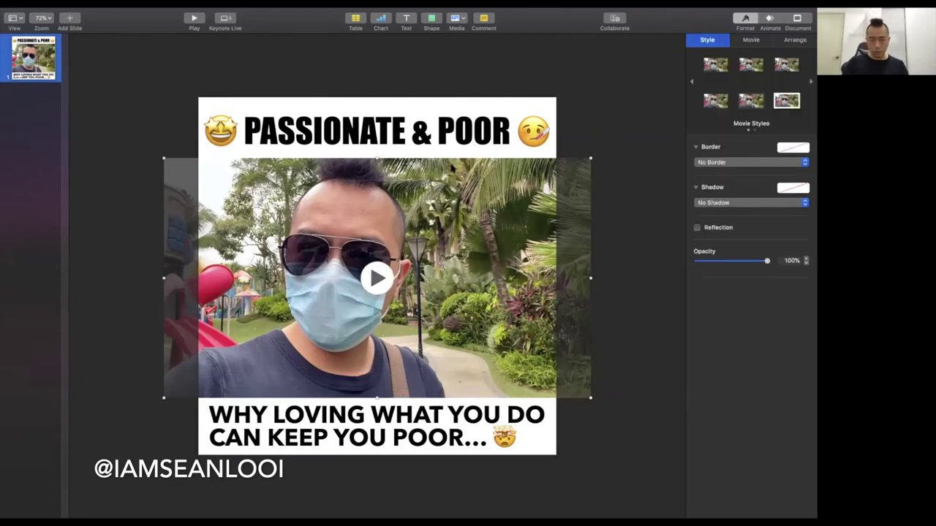
left_click(456, 140)
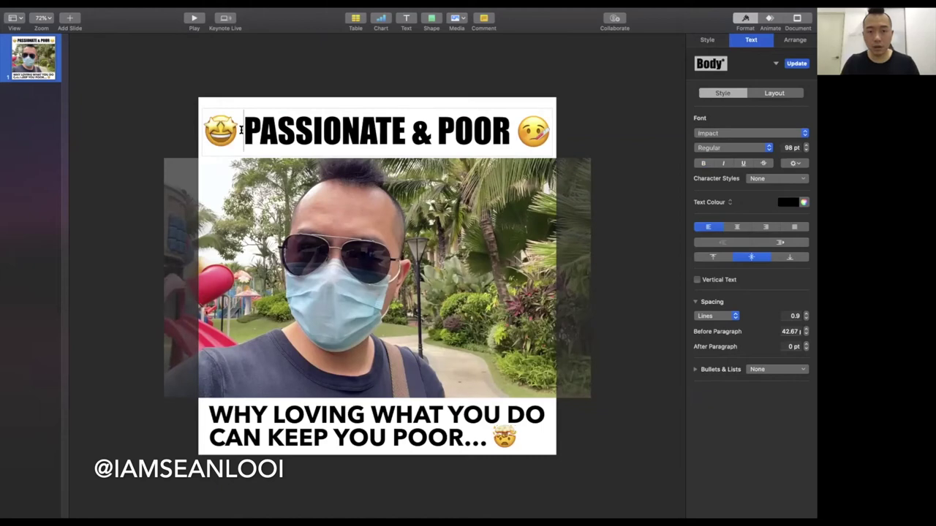
left_click(266, 74)
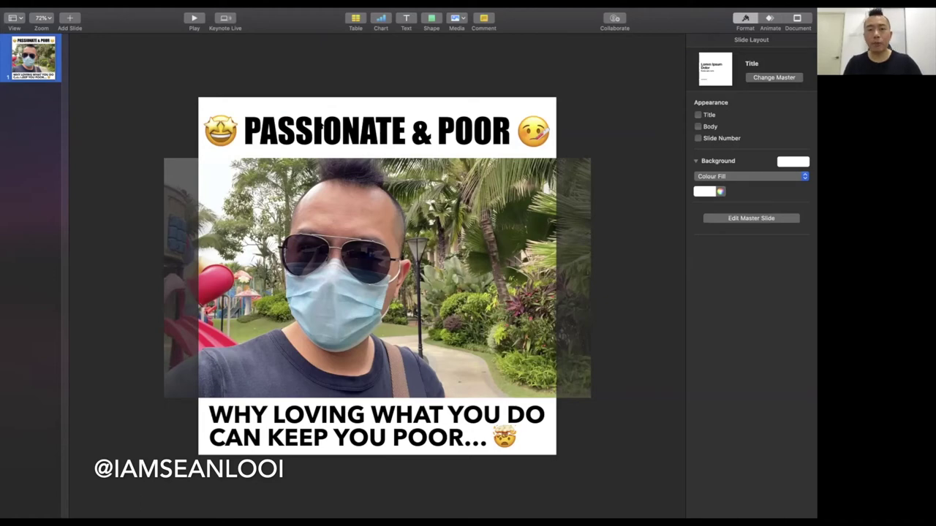
Step: Replace the star-struck emoji before the title with the thermometer face emoji cut from the title's end
left_click(238, 130)
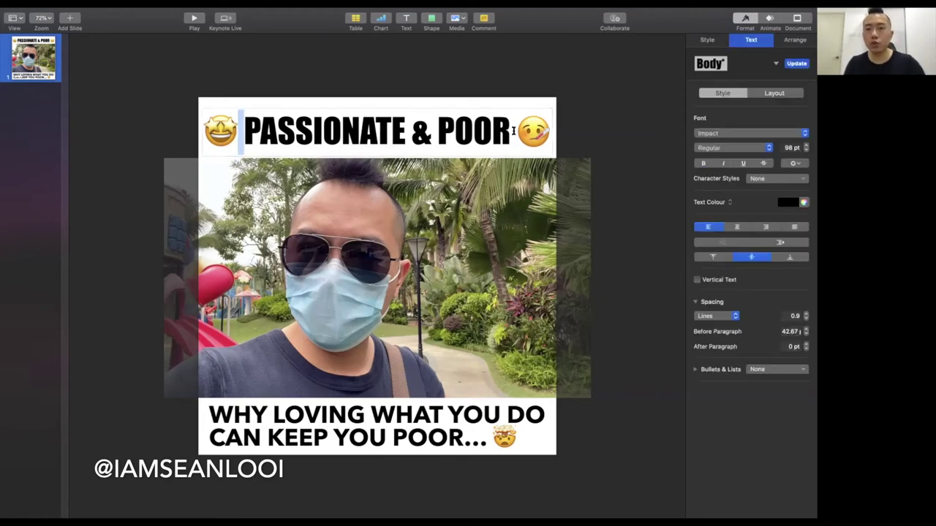
left_click_drag(513, 130, 582, 132)
key("super+x")
left_click(238, 130)
key("shift+Left")
key("super+v")
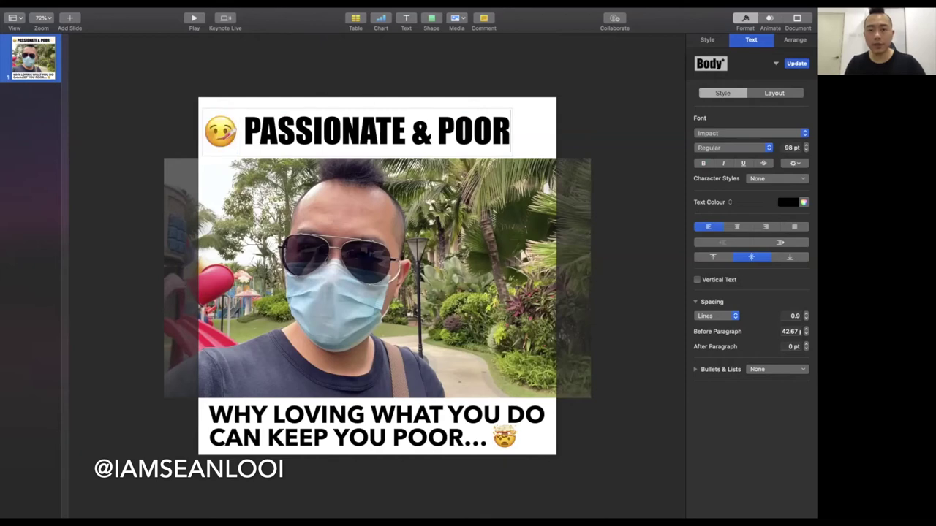
Step: Insert the face screaming in fear emoji at the end of the title and nudge the title up slightly
left_click(510, 130)
key("ctrl+super+space")
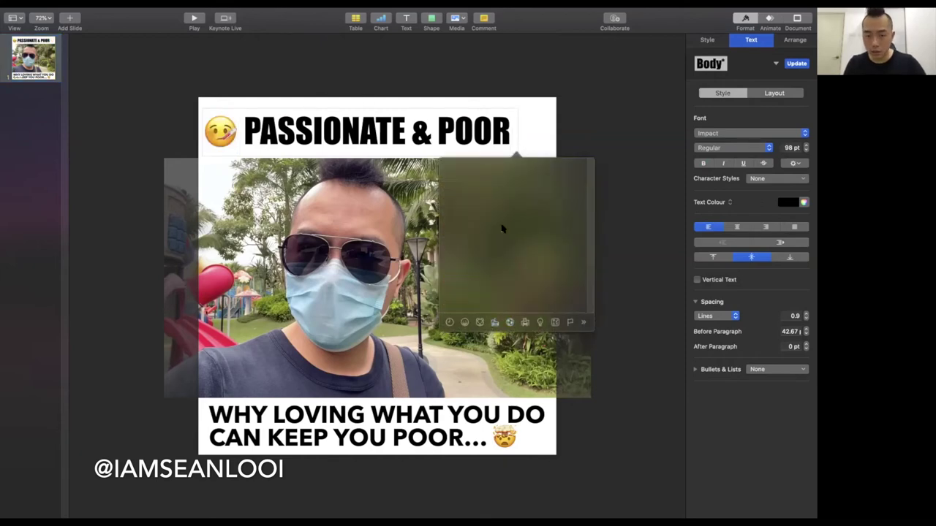
scroll(530, 236, "down", 5)
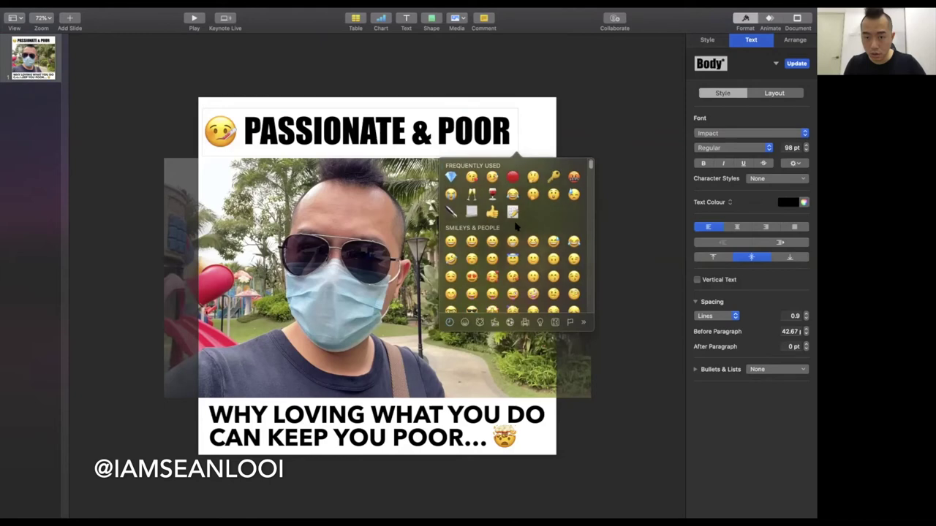
scroll(522, 264, "down", 2)
scroll(477, 256, "down", 1)
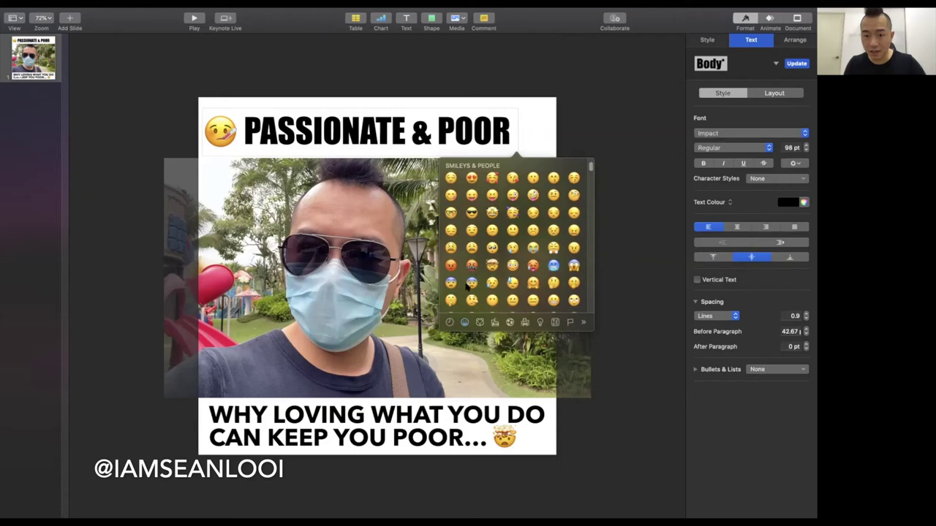
left_click(574, 264)
left_click(607, 95)
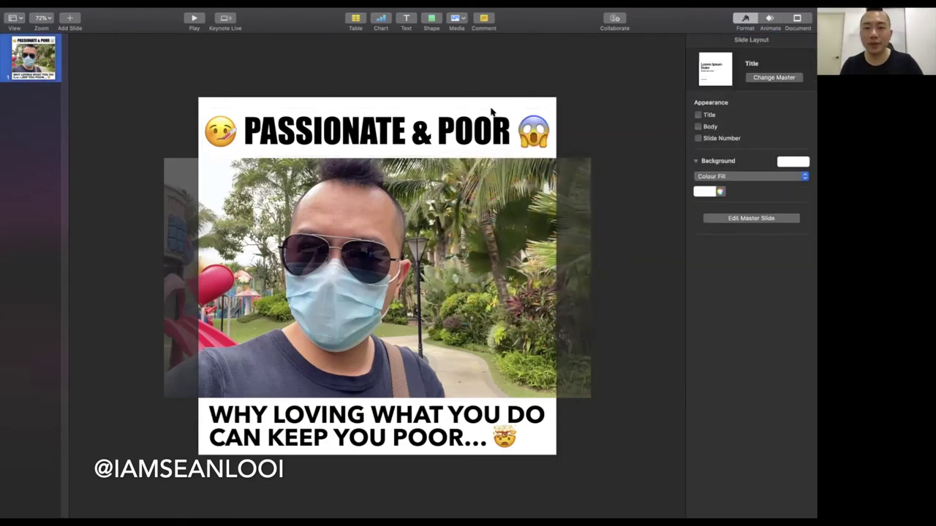
left_click_drag(497, 130, 498, 130)
key("Escape")
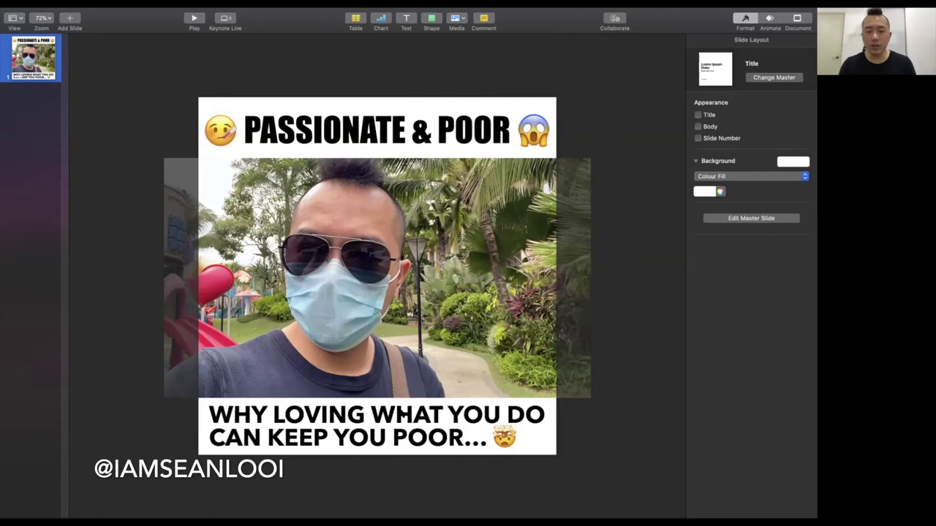
Step: Underline the word POOR in the caption and nudge the video up slightly
double_click(410, 435)
key("super+u")
left_click(651, 212)
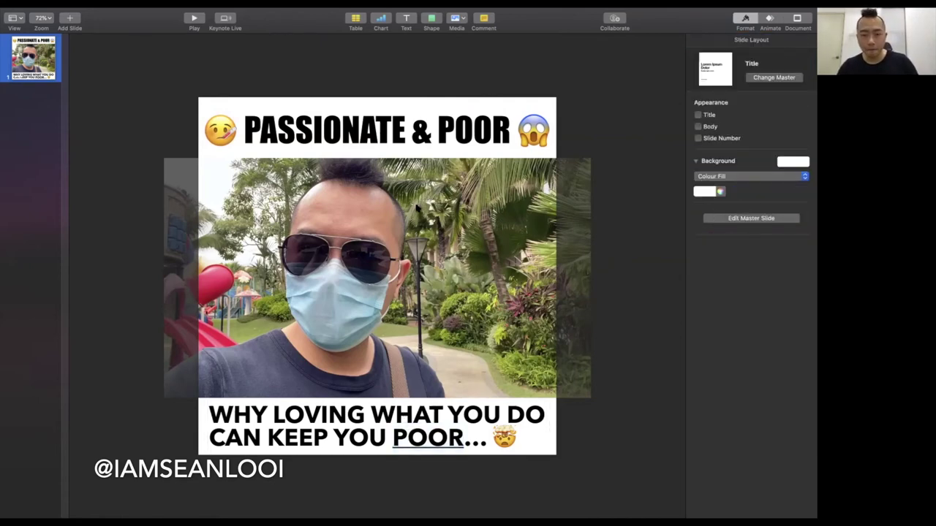
left_click(417, 209)
left_click(464, 147)
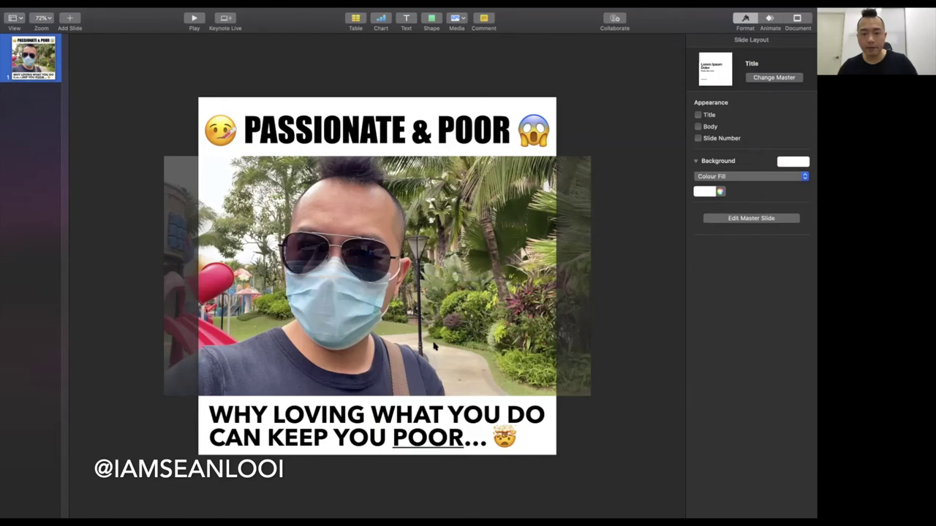
Step: Create a separate text box over the video from a copy of the caption's word WHAT, sized 28 pt in bold
double_click(404, 423)
left_click_drag(428, 414, 265, 367)
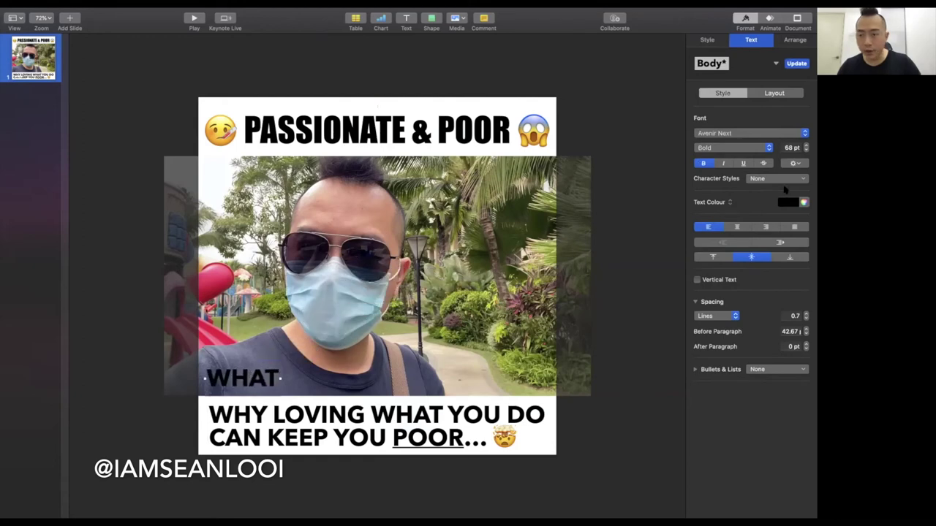
left_click(789, 147)
type("23")
key("Return")
key("super+b")
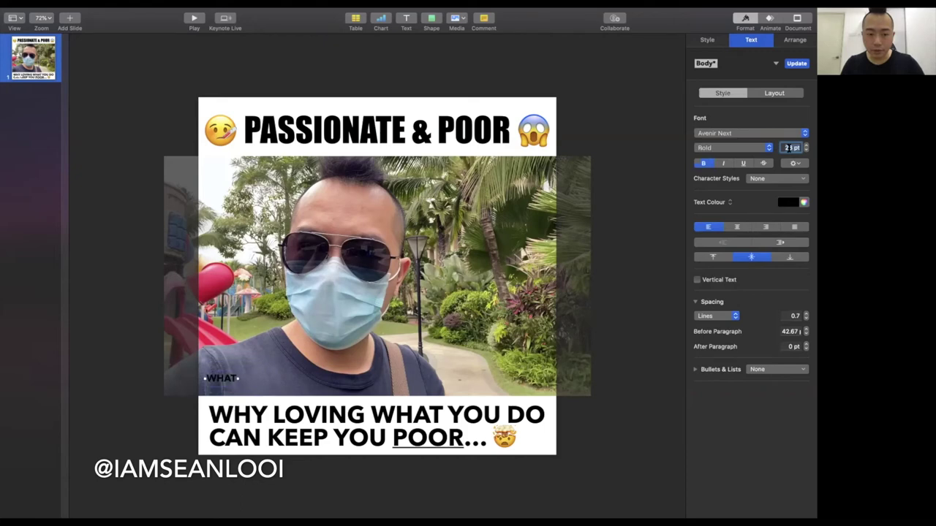
Step: Colour the small text on the video white and replace it with the creator's social media handle near the video's lower-left corner
left_click(793, 201)
left_click(705, 265)
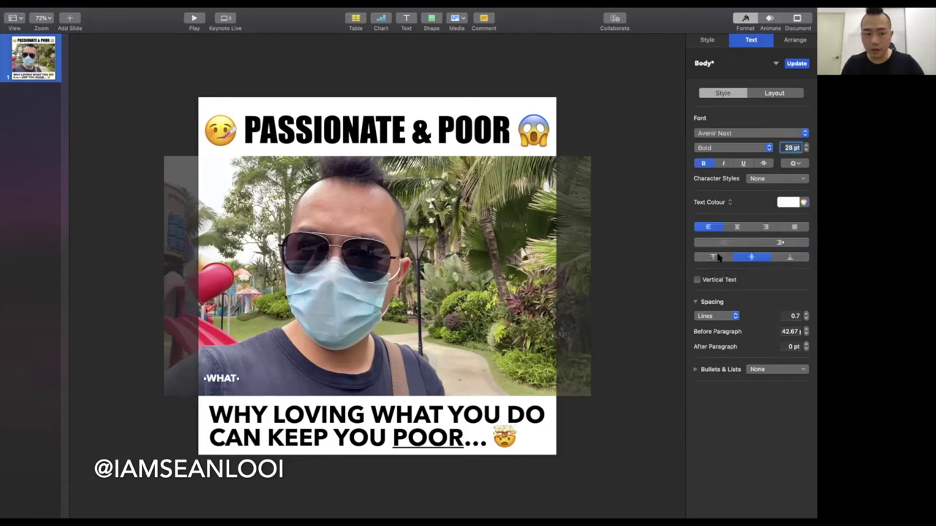
left_click_drag(222, 378, 223, 387)
type("@IAMSEANLOOI")
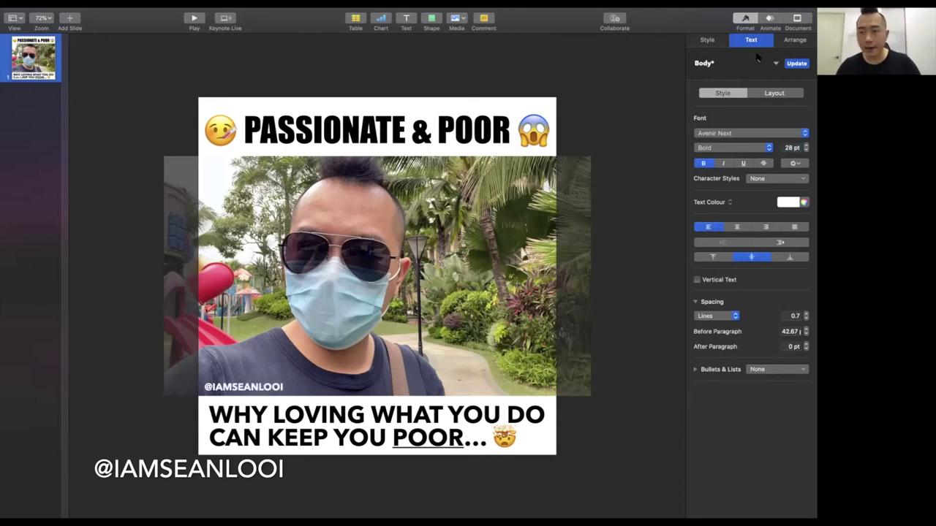
Step: Add a drop shadow with 13 pt blur and 100% opacity to the handle text on the video
left_click(707, 41)
left_click(716, 243)
left_click(719, 252)
left_click(773, 311)
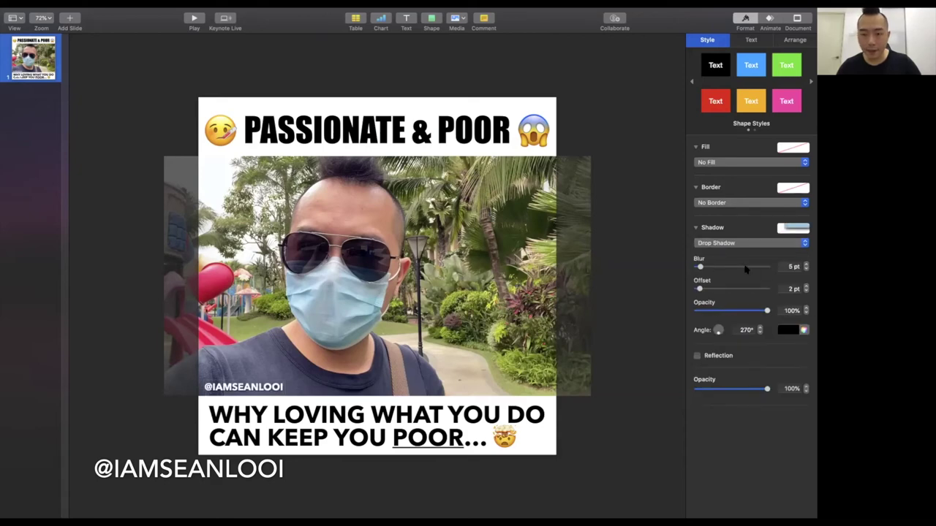
left_click(705, 268)
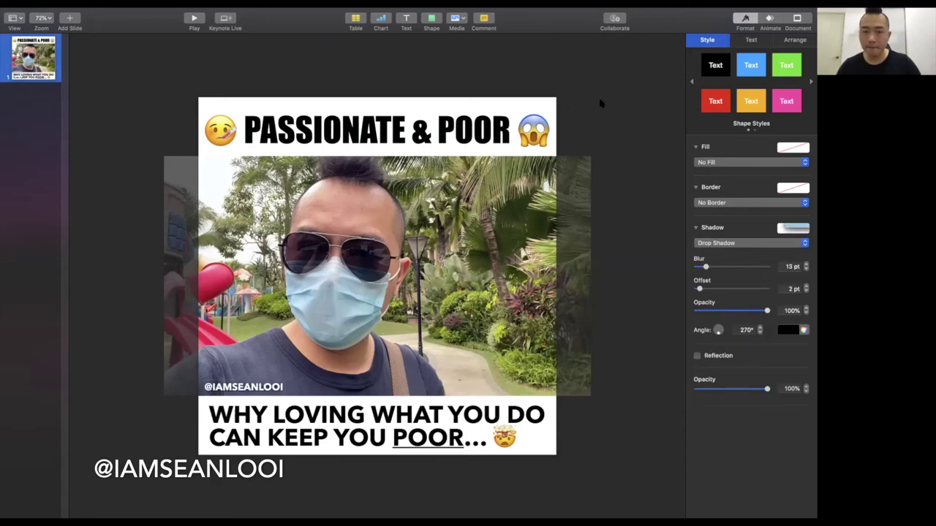
left_click(618, 177)
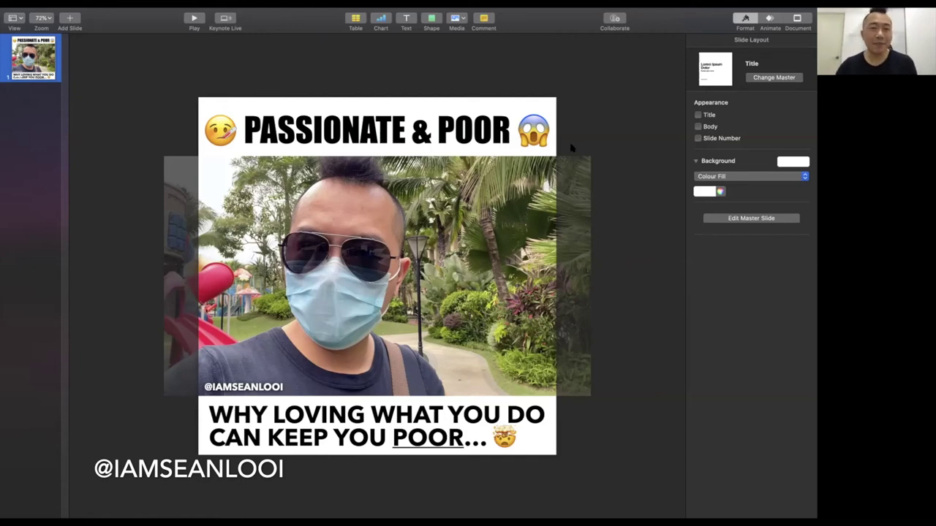
Step: Play the slide full screen to preview the video with its title and caption, and return to editing
left_click(194, 18)
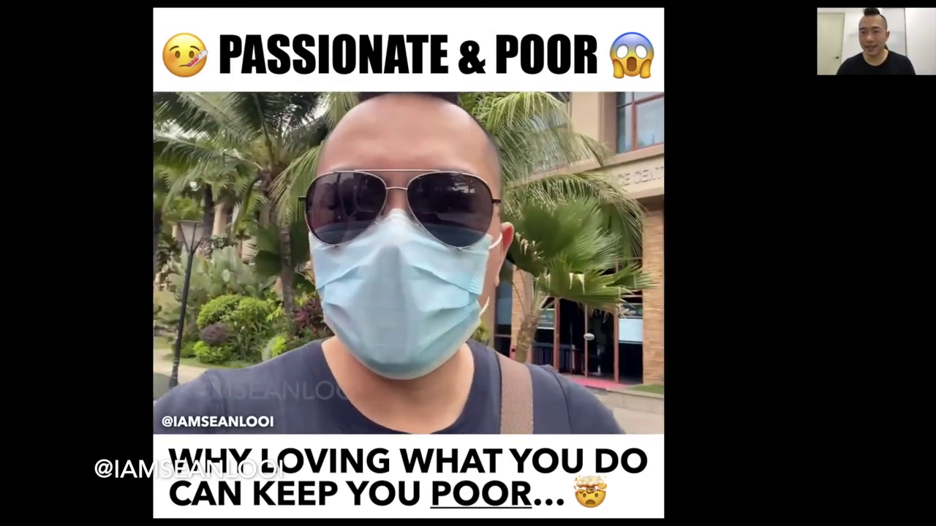
key("space")
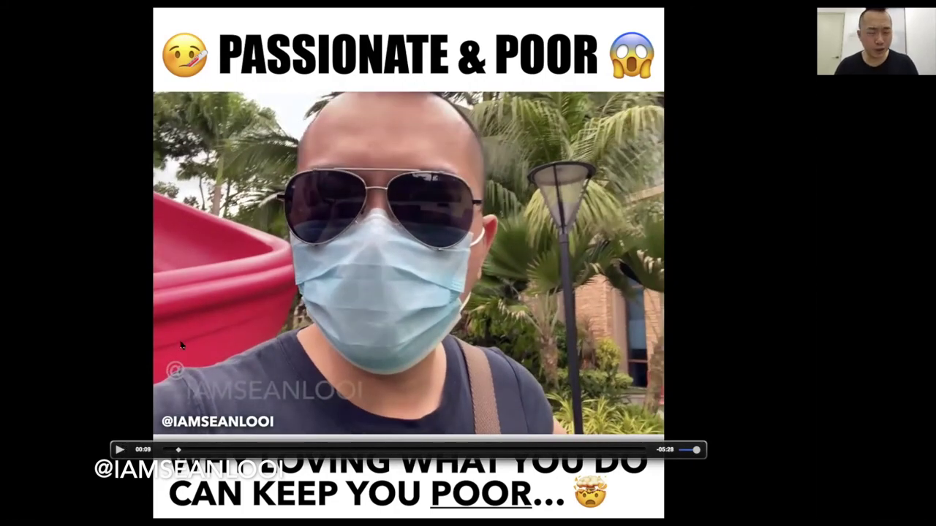
key("Escape")
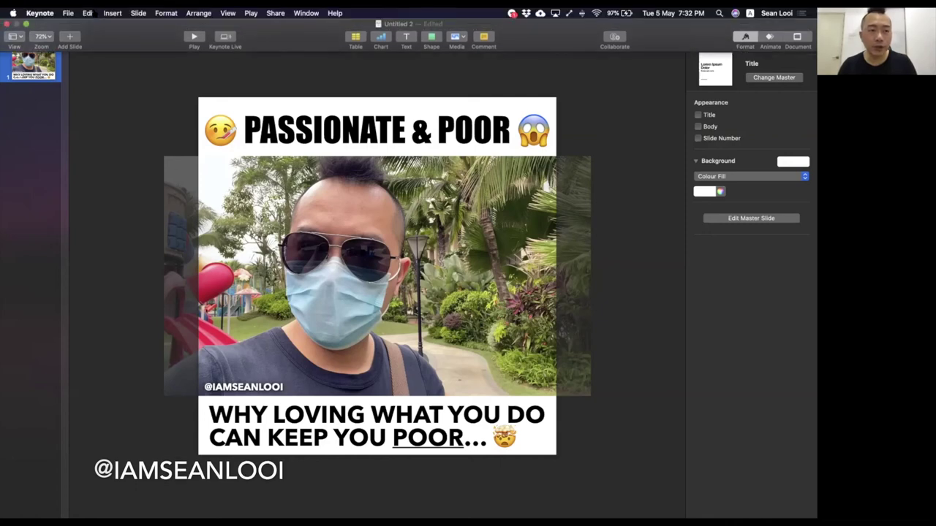
Step: Set up a self-playing movie export with 0 seconds before the next slide and next build, at 1080p resolution
left_click(67, 12)
mouse_move(81, 115)
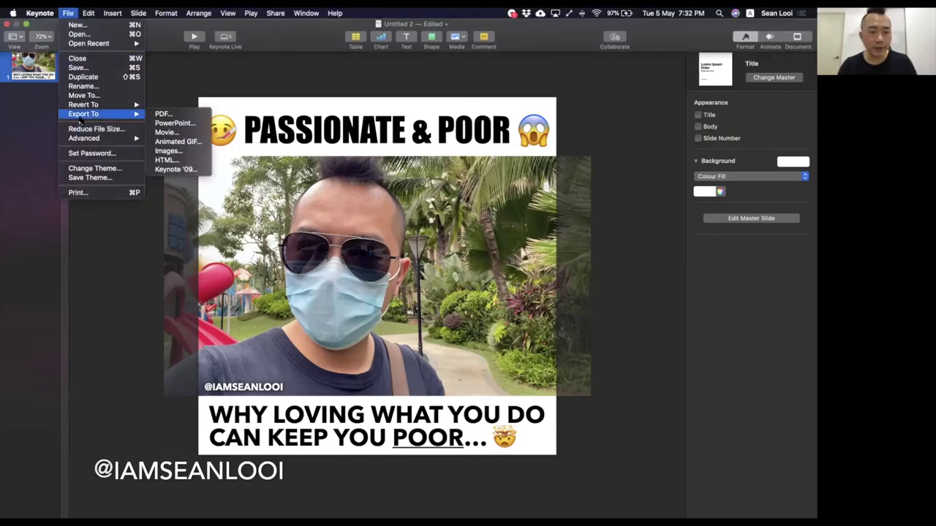
left_click(167, 132)
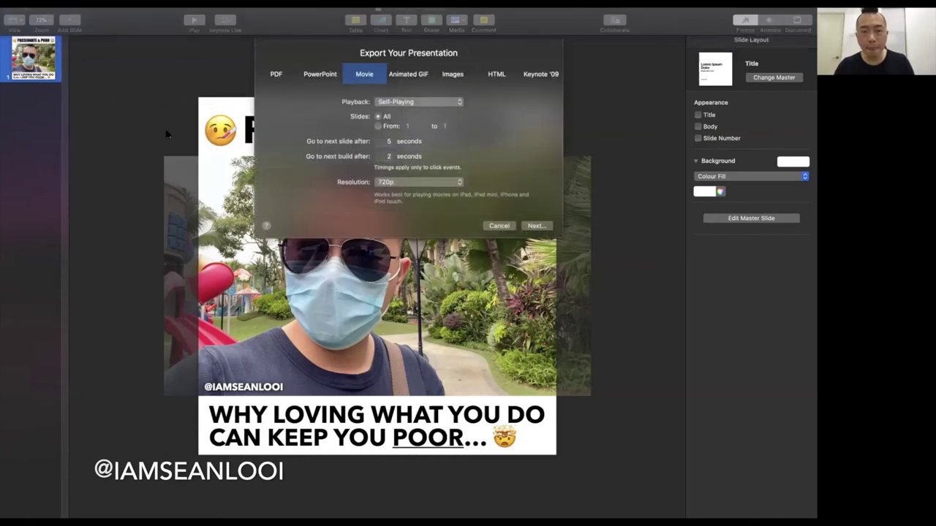
left_click(399, 97)
left_click(494, 97)
left_click(382, 136)
type("0")
key("Tab")
type("0")
left_click(423, 177)
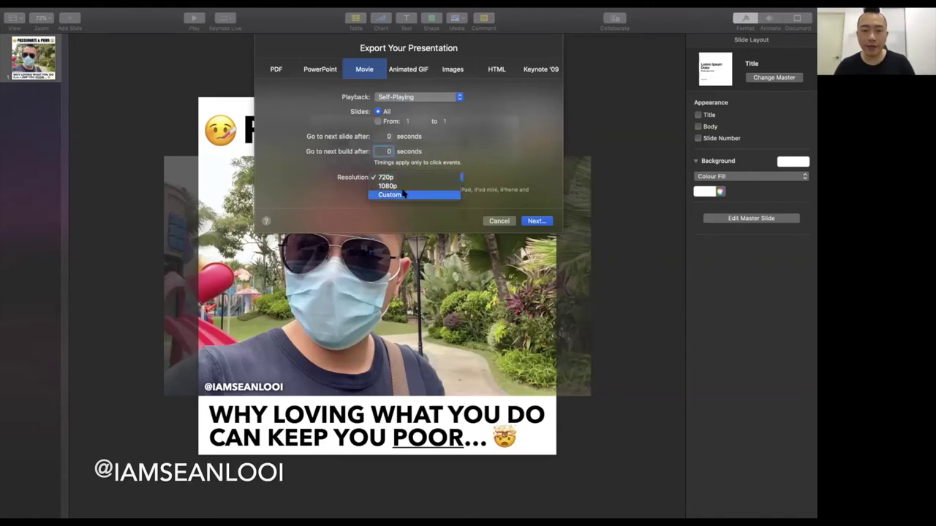
left_click(412, 187)
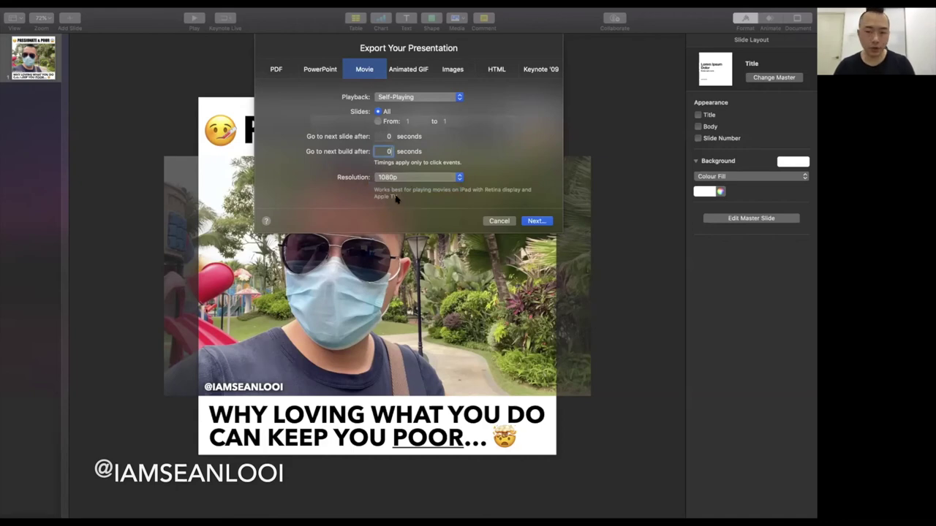
left_click(539, 220)
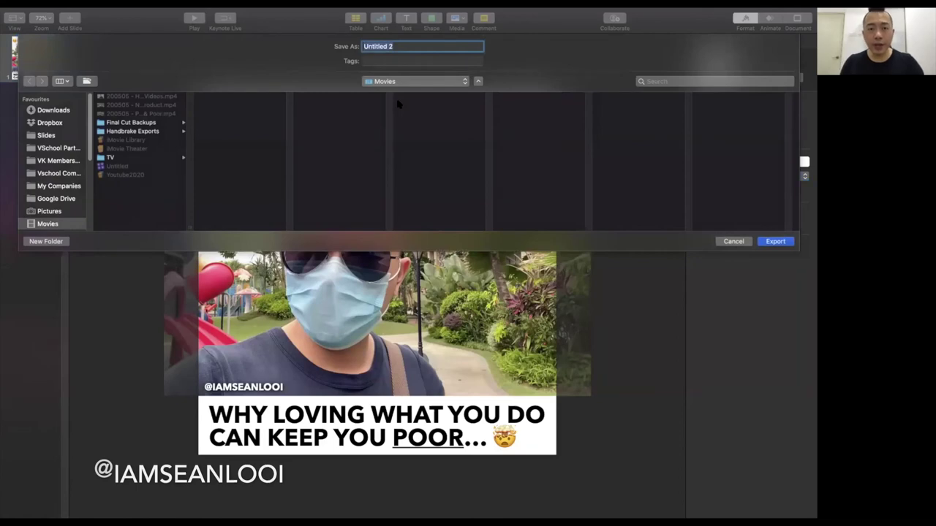
Step: Name the movie "FBV200505 - Passionate & Poor" and export it to the Movies folder
type("FB")
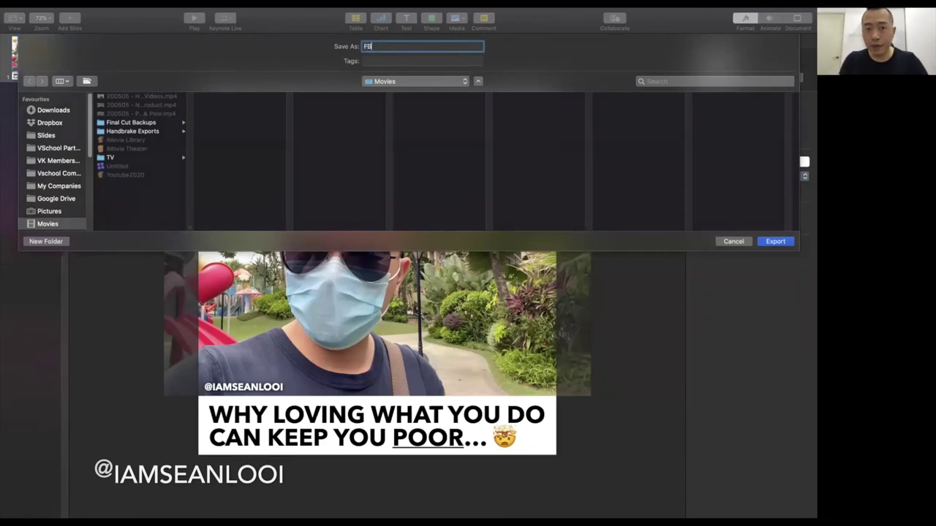
type("V20050")
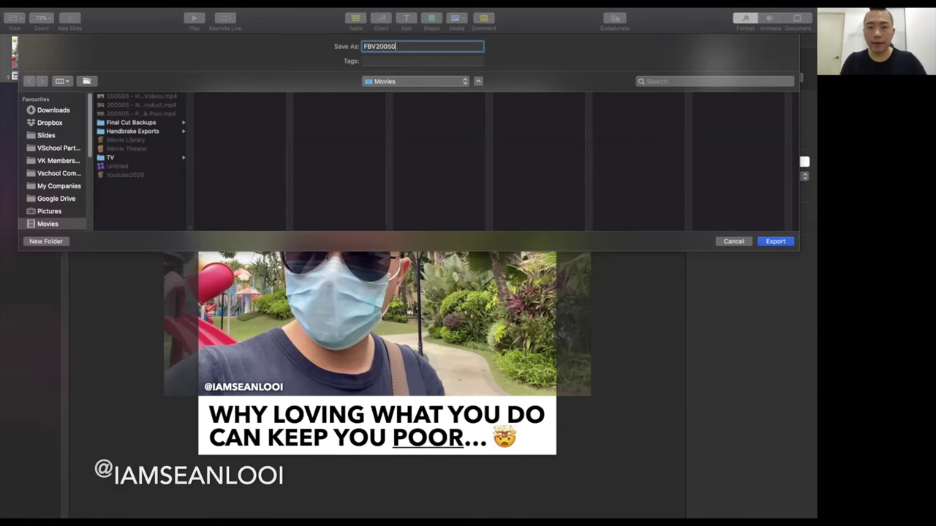
type("5 - WHy P")
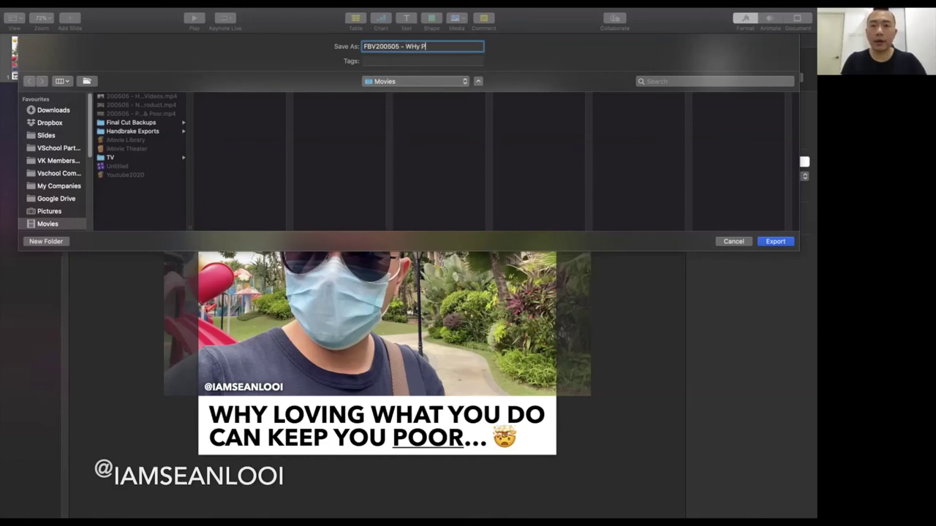
key("BackSpace")
key("BackSpace")
key("BackSpace")
type("Passiona")
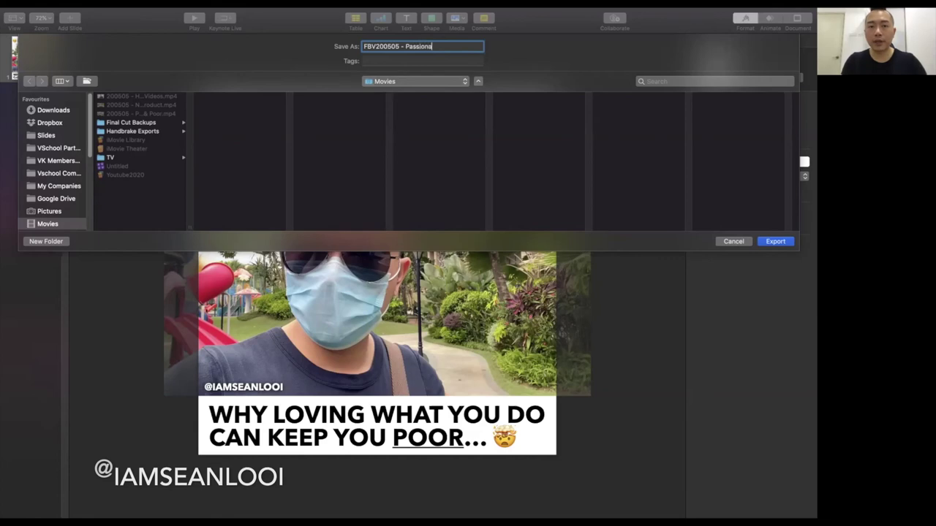
key("BackSpace")
type("& Poor")
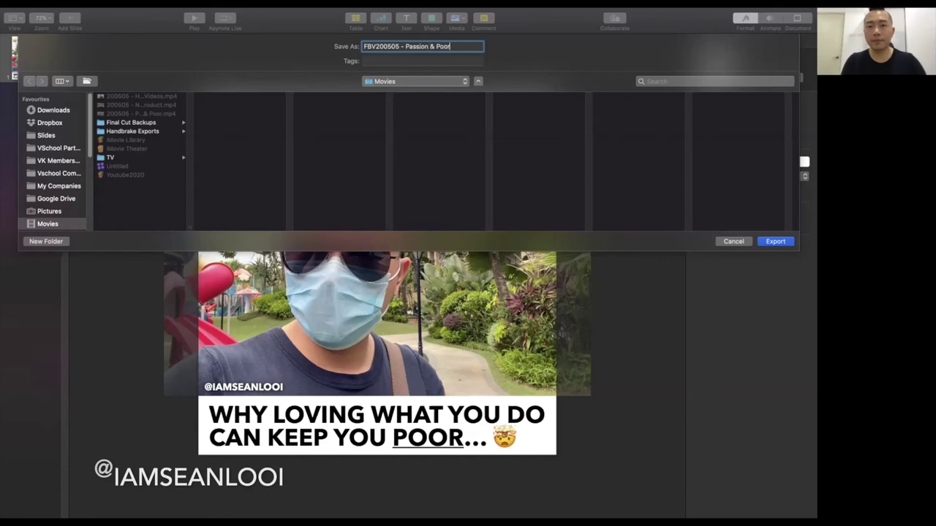
left_click(432, 46)
type("ate")
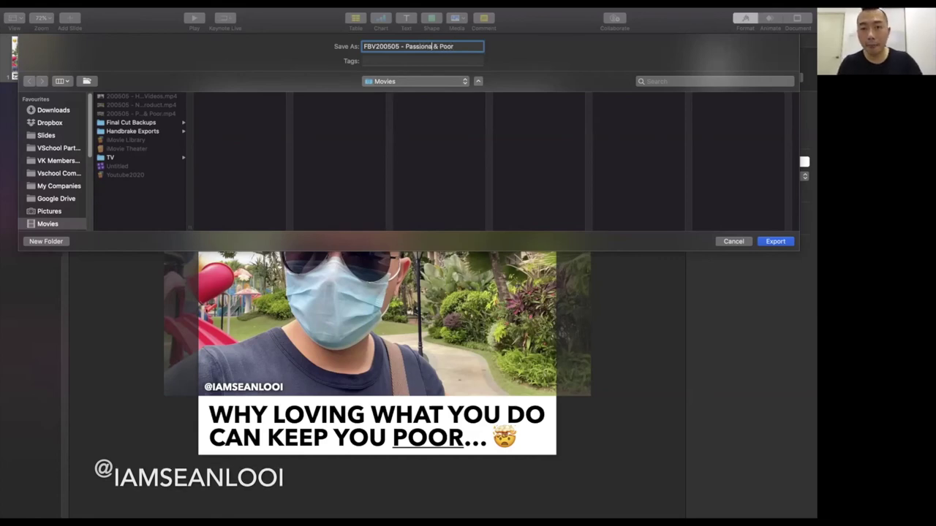
left_click(775, 242)
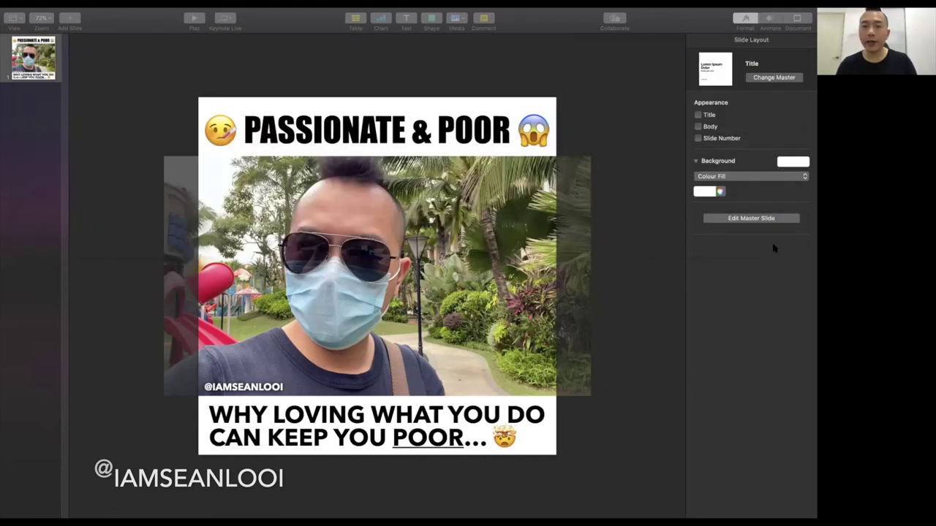